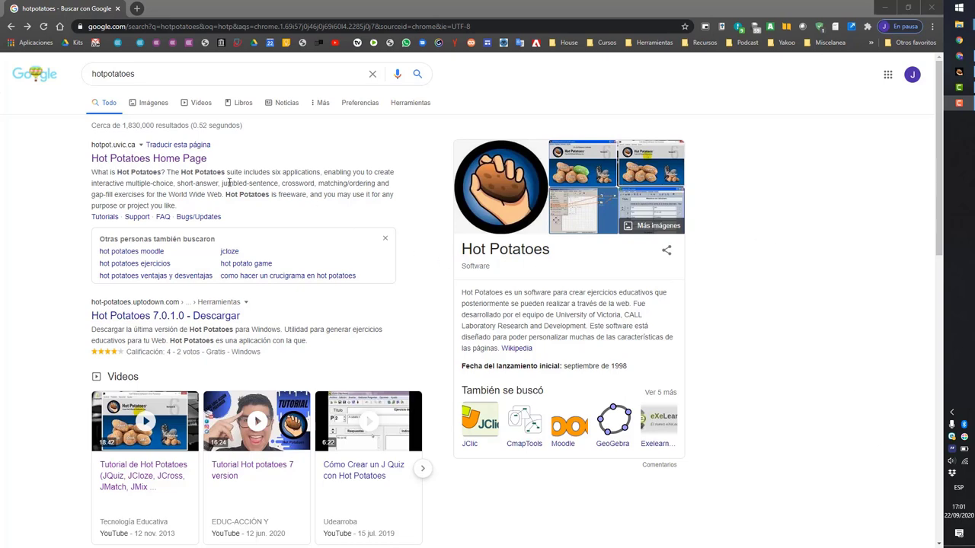
# - Open the Hot Potatoes Home Page from the search results and download the Hot Potatoes 7.0 installer for Windows
pyautogui.click(192, 163)
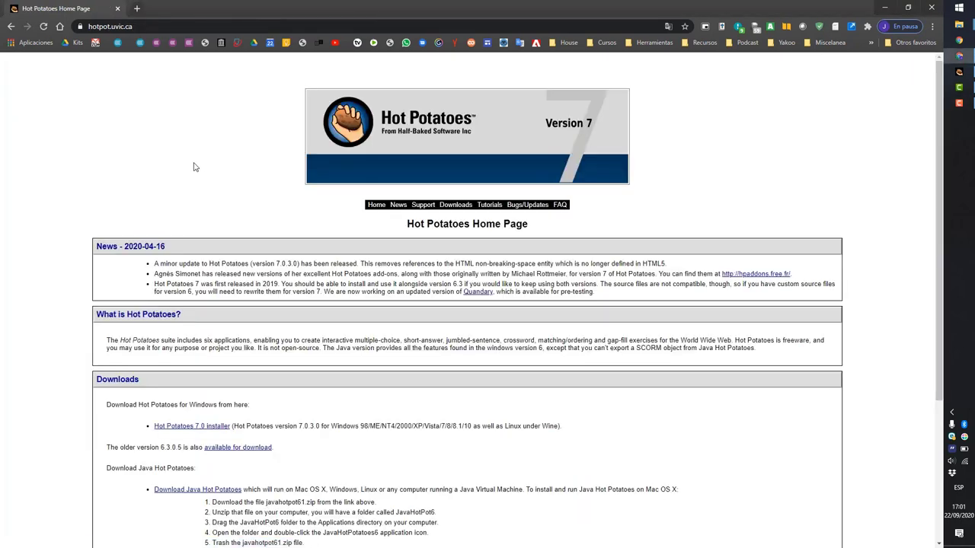
pyautogui.scroll(-3, 395, 144)
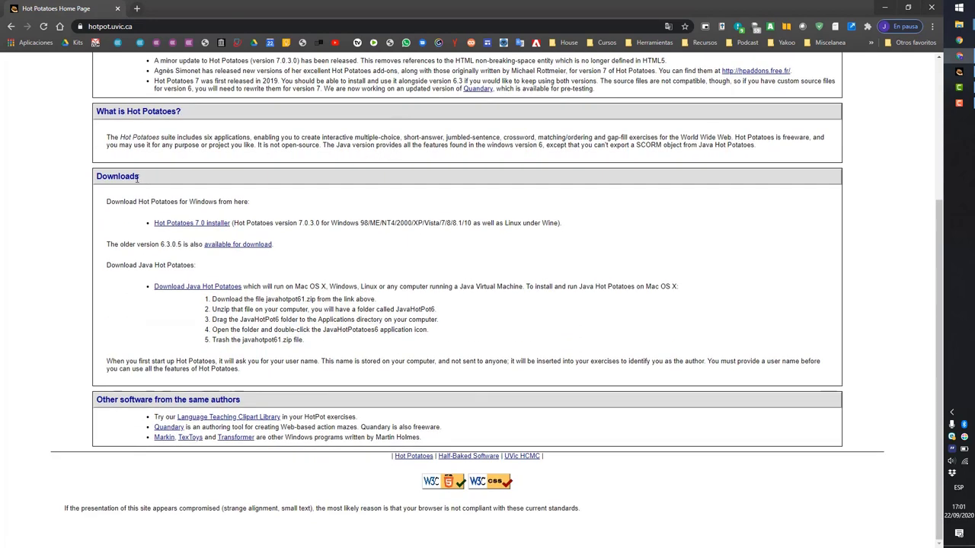
pyautogui.click(187, 226)
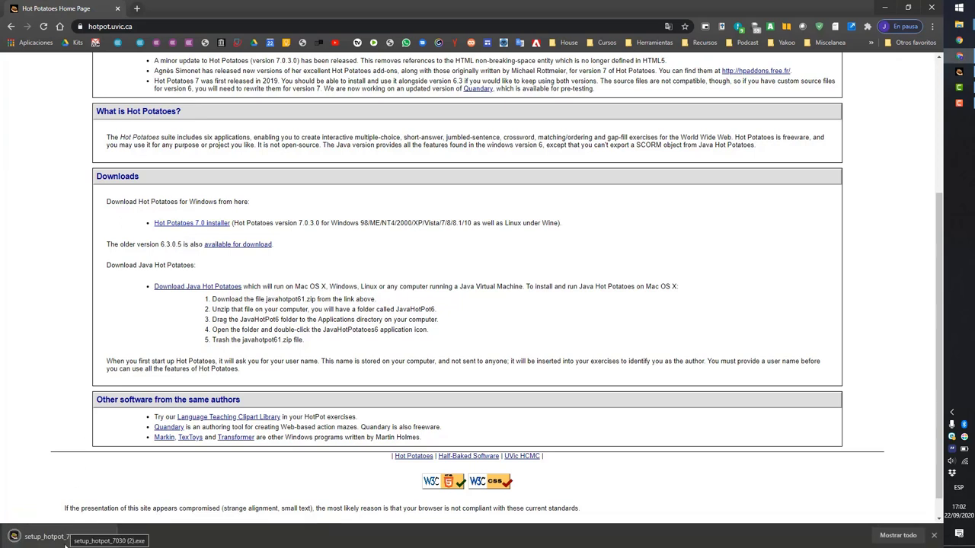
# - Leave the browser, launch Hot Potatoes 7 from the desktop and start a new JQuiz exercise
pyautogui.click(879, 6)
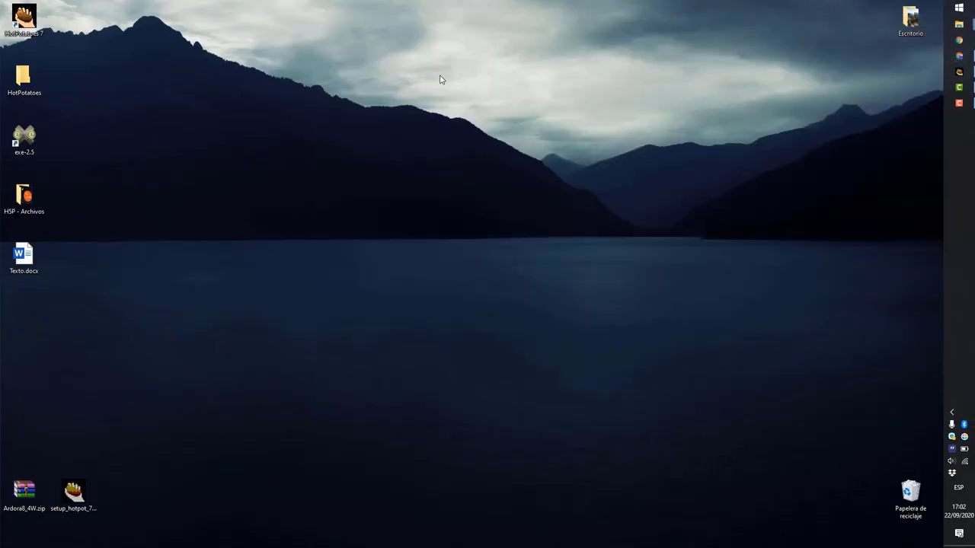
pyautogui.click(20, 36)
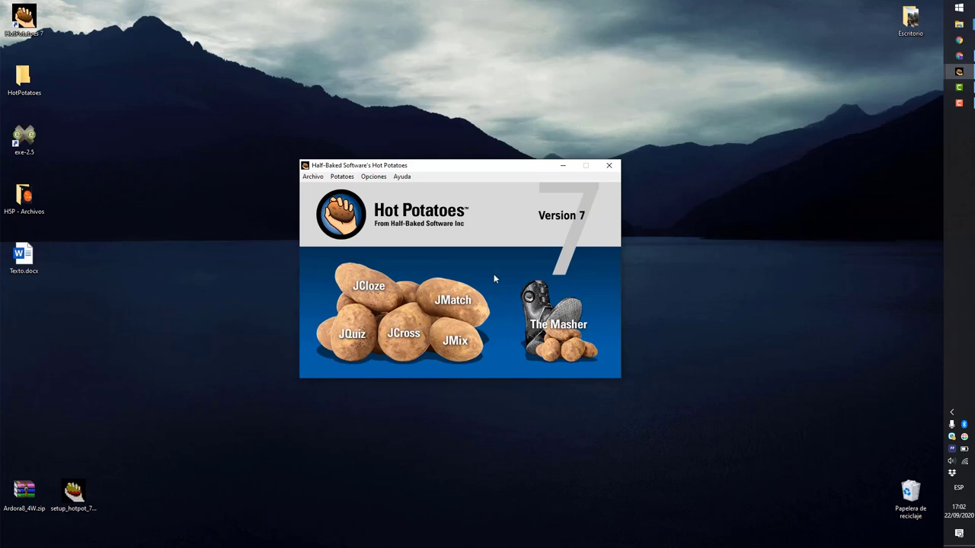
pyautogui.click(353, 340)
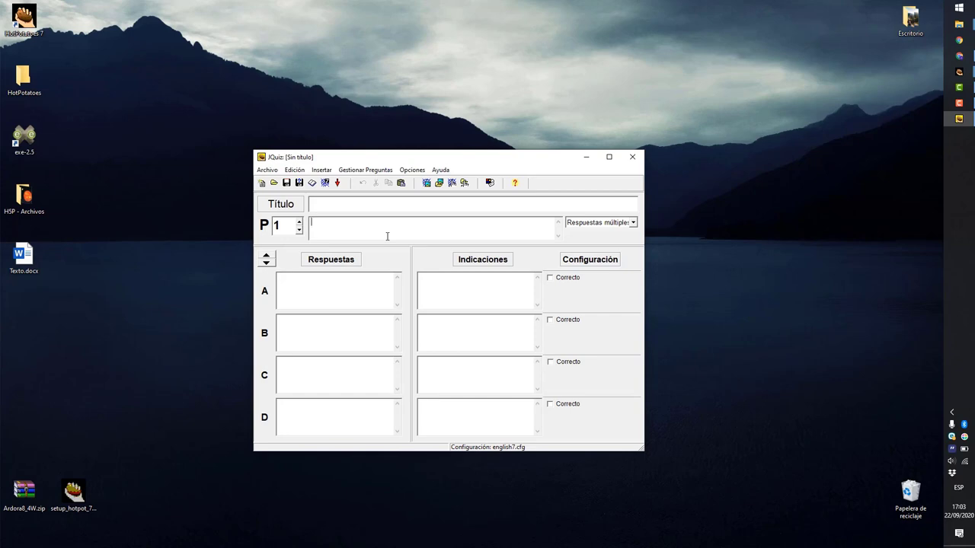
# - Write question 1 on two lines: "Selecciona la alternativa correcta:" and "¿Cuál es el tercer planeta del sistema planetario solar?"
pyautogui.click(387, 236)
pyautogui.write('Selec')
pyautogui.write('ciona la')
pyautogui.write(' alumn')
pyautogui.press('BackSpace')
pyautogui.press('BackSpace')
pyautogui.press('BackSpace')
pyautogui.write('ternativa correcta:')
pyautogui.press('Return')
pyautogui.write('¿Cuál es el tercer planeta del siste')
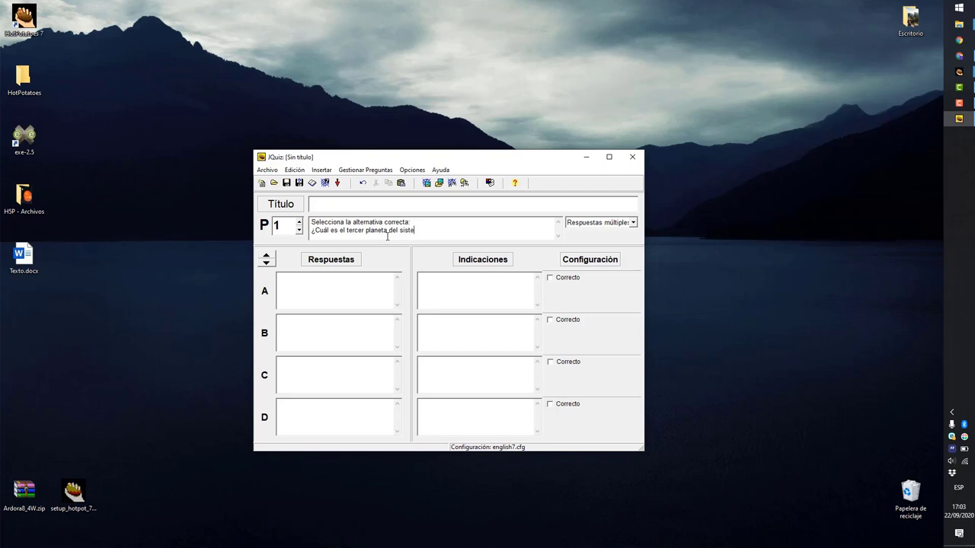
pyautogui.write('ma planetario solar?')
# - Fill in answers A to D of question 1 with Mercurio, Venus, Tierra and Marte
pyautogui.click(326, 306)
pyautogui.write('Mercur')
pyautogui.write('io')
pyautogui.write('Venus')
pyautogui.press('Tab')
pyautogui.write('Tierra')
pyautogui.press('Tab')
pyautogui.write('Marte')
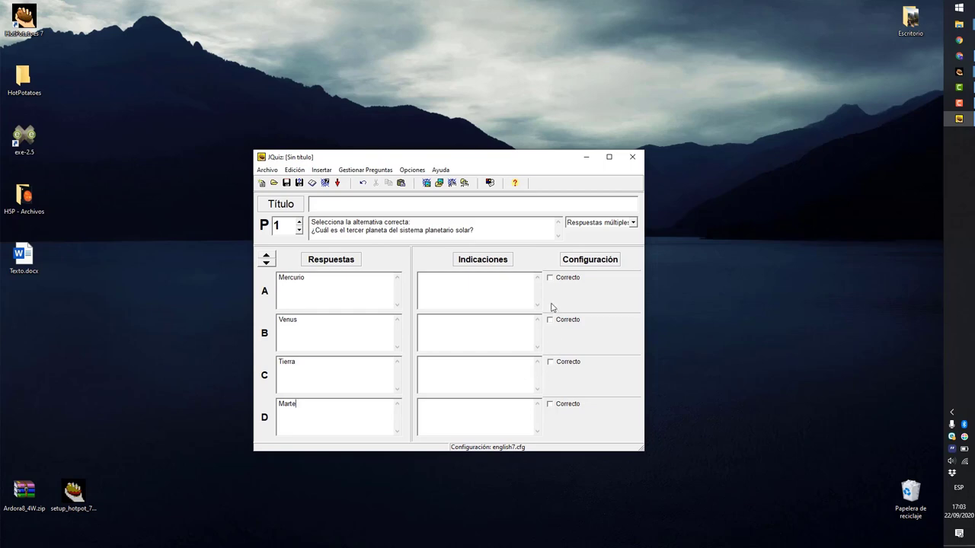
# - Give answers A, B and D the feedback "Revisa nuevamente la información."
pyautogui.click(513, 297)
pyautogui.write('Revisa nuevamente la información.')
pyautogui.hotkey('ctrl', 'a')
pyautogui.hotkey('ctrl', 'c')
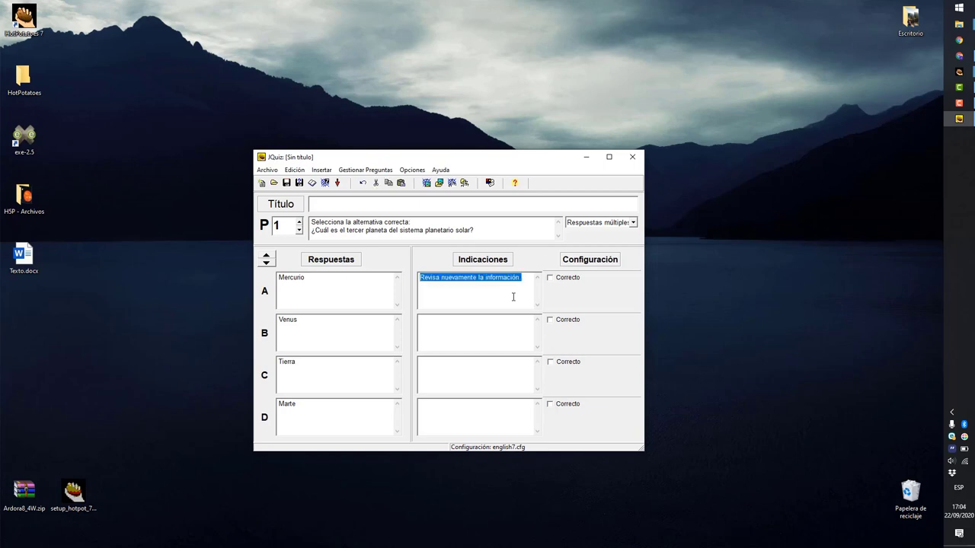
pyautogui.click(460, 342)
pyautogui.hotkey('ctrl', 'v')
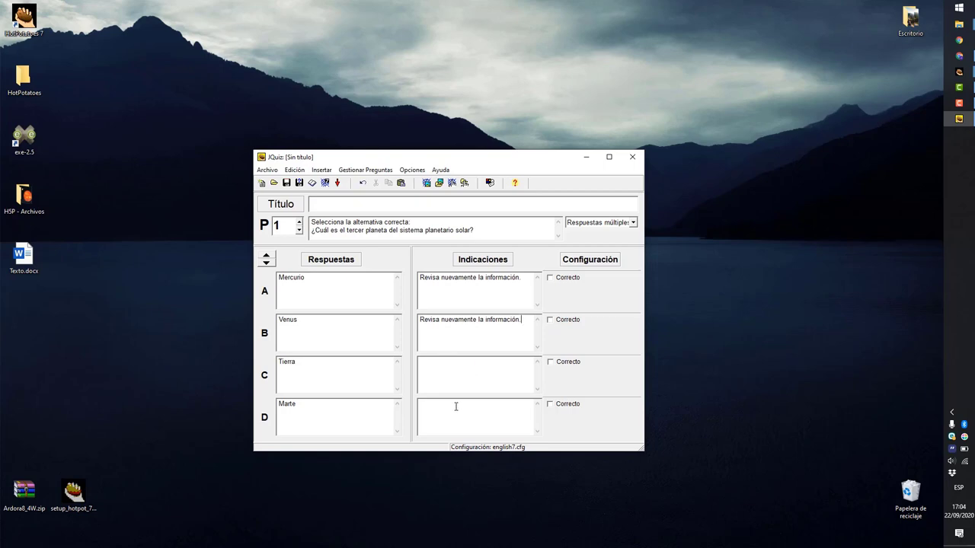
pyautogui.click(456, 407)
pyautogui.hotkey('ctrl', 'v')
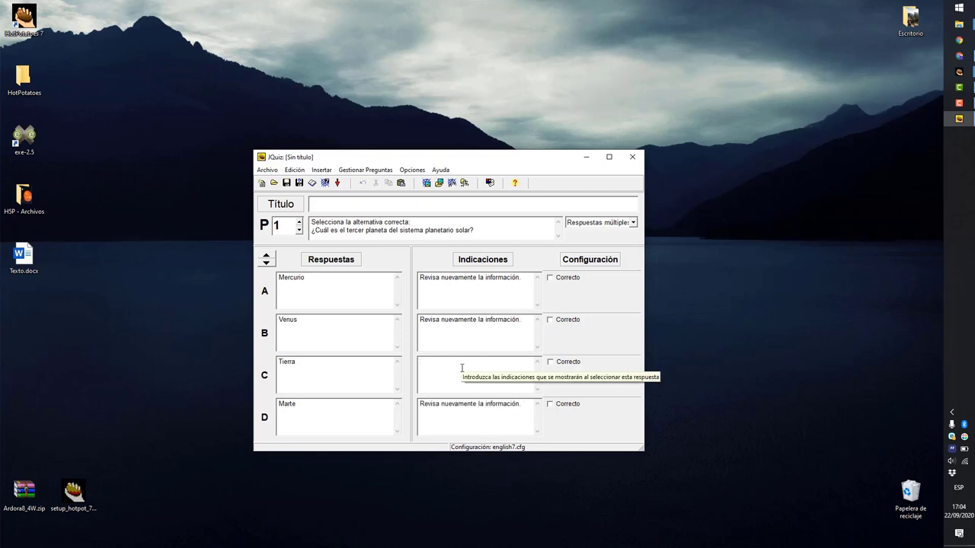
# - Give answer C, Tierra, the feedback "¡Muy bien!" and mark it as the correct answer
pyautogui.click(461, 368)
pyautogui.write('¡')
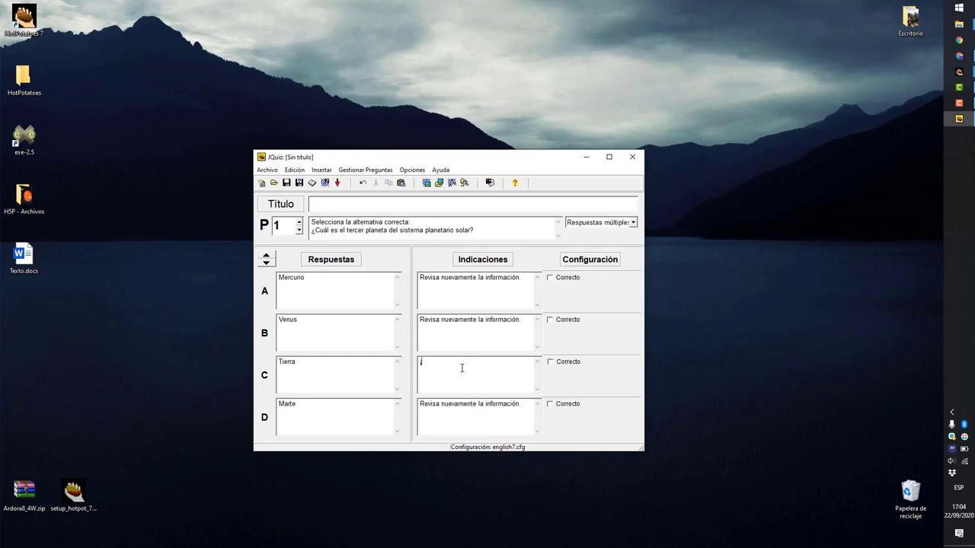
pyautogui.write('Muy bien!')
pyautogui.click(554, 367)
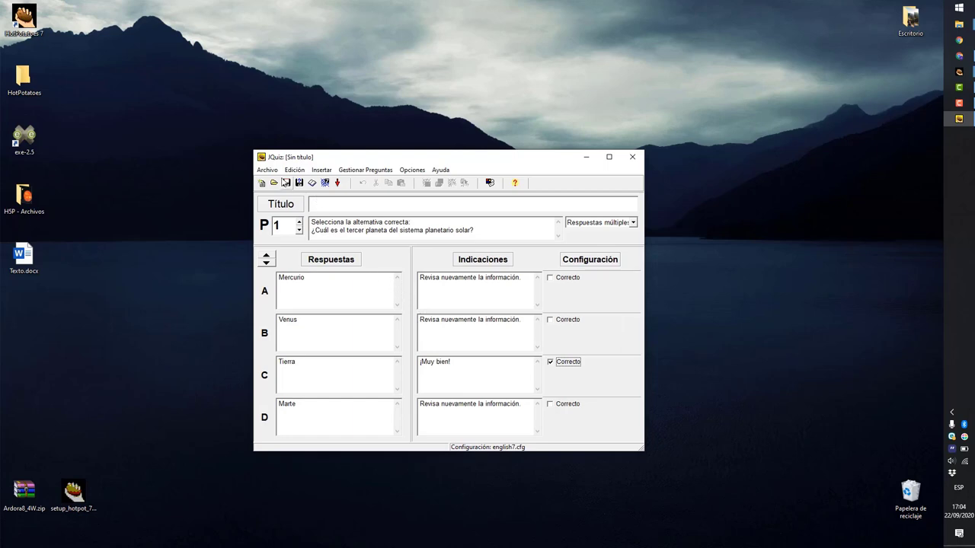
# - Save the quiz project in the HotPotatoes folder as Autoevaluacion01
pyautogui.click(266, 170)
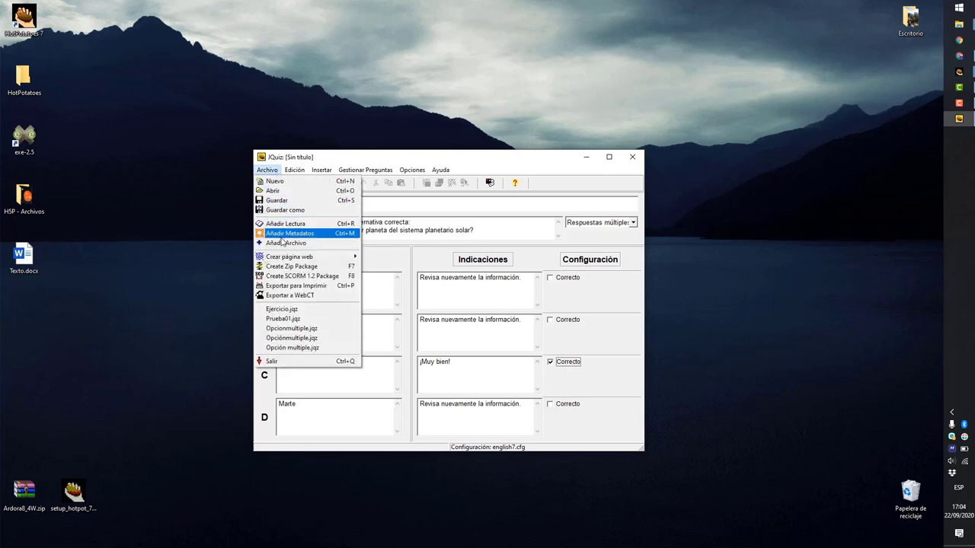
pyautogui.click(311, 200)
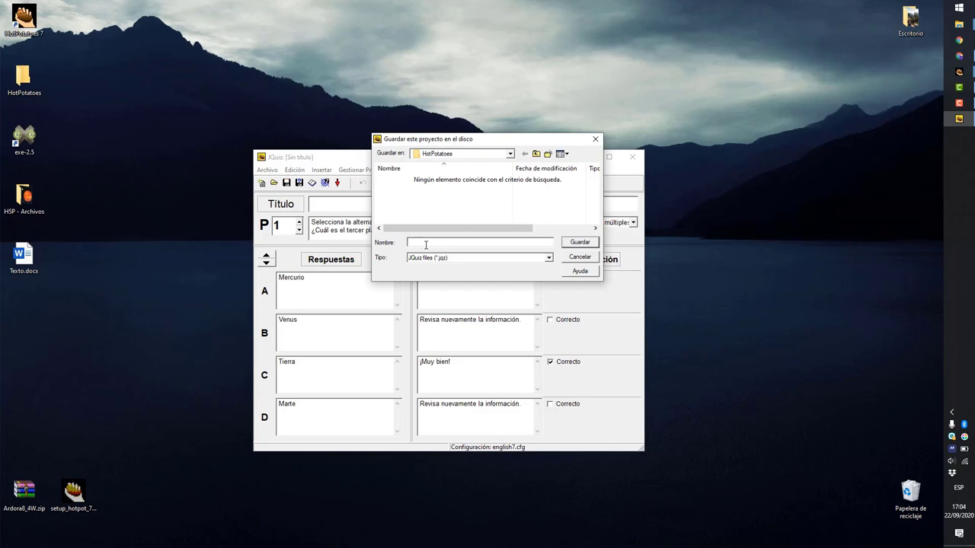
pyautogui.write('Autoevaluac')
pyautogui.write('ión')
pyautogui.write('01')
pyautogui.click(579, 243)
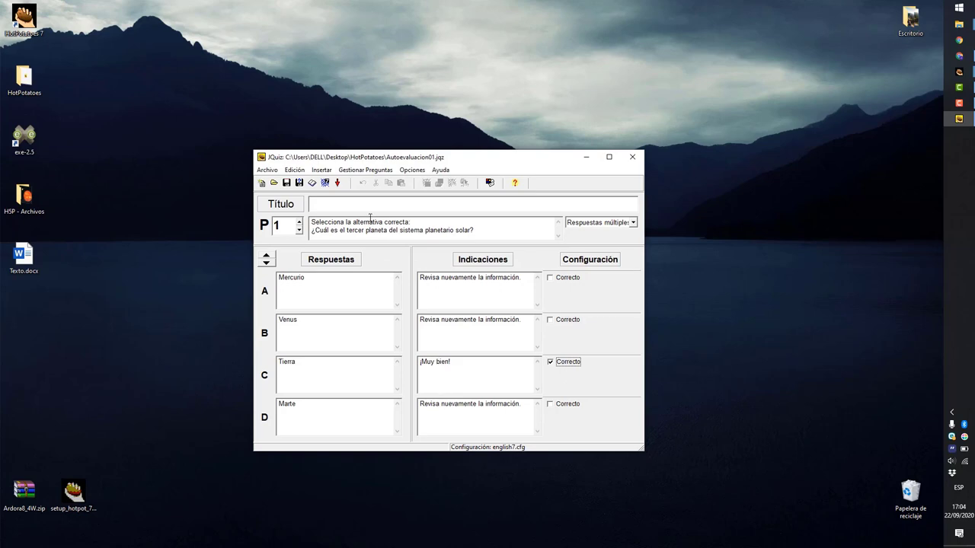
# - Insert the local image Sistema Solar.jpg into the quiz title, keeping its 303 by 166 size and no alignment
pyautogui.click(321, 170)
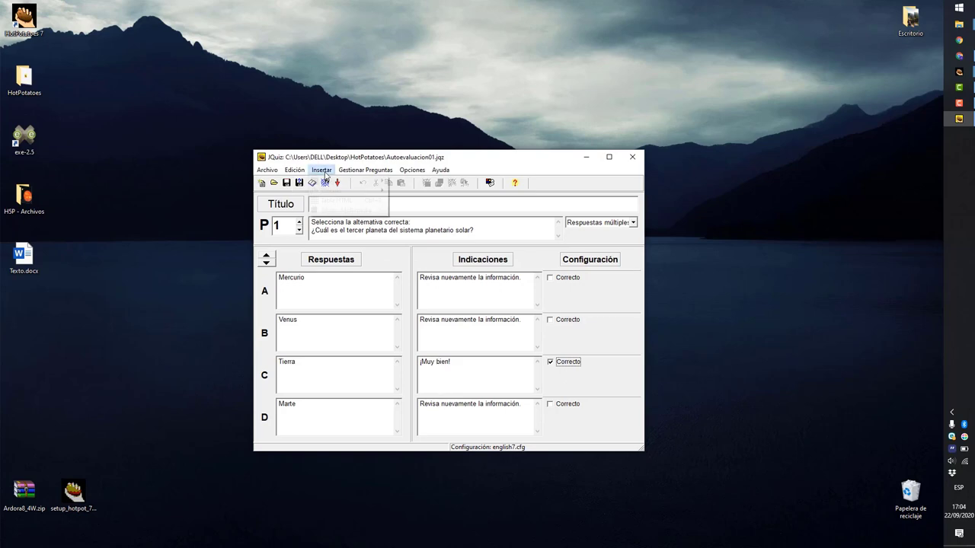
pyautogui.click(431, 209)
pyautogui.click(323, 170)
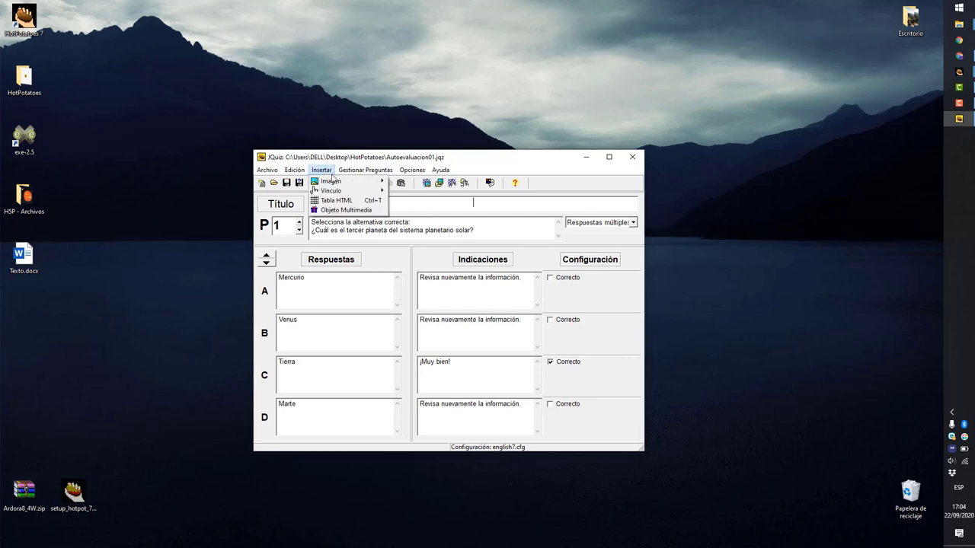
pyautogui.moveTo(332, 180)
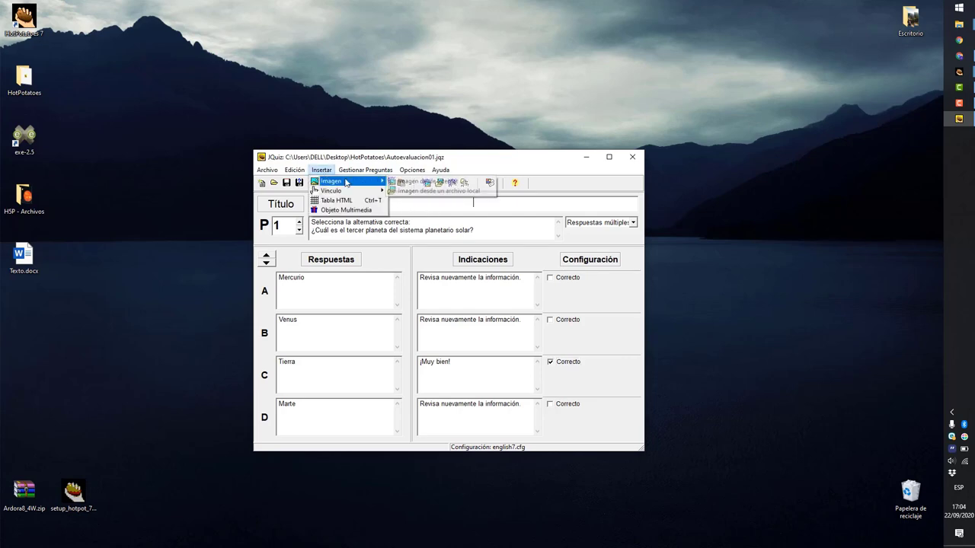
pyautogui.click(447, 191)
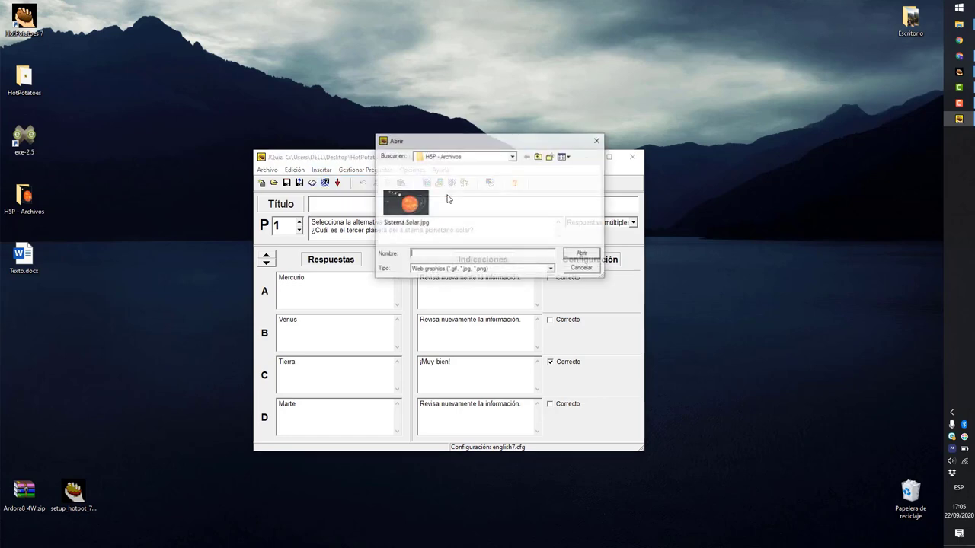
pyautogui.doubleClick(406, 206)
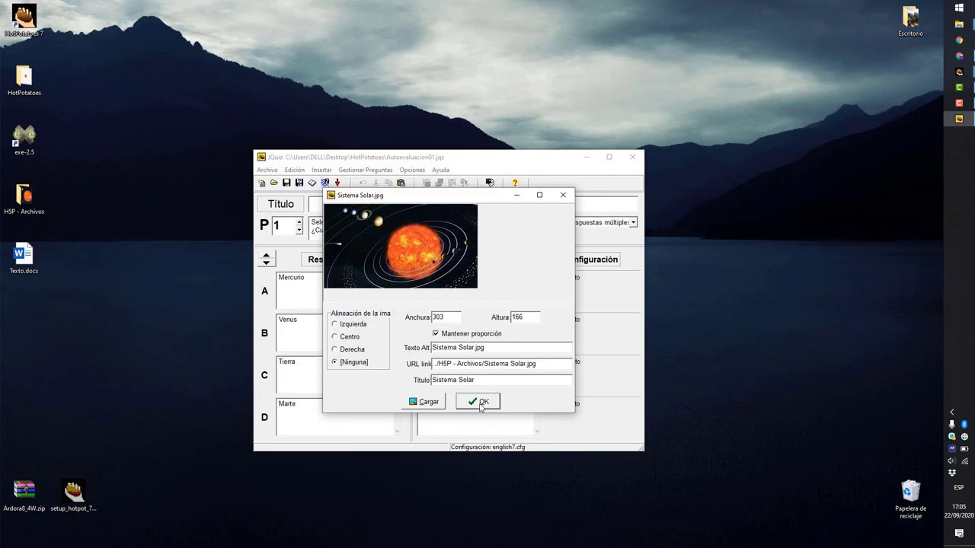
pyautogui.click(481, 404)
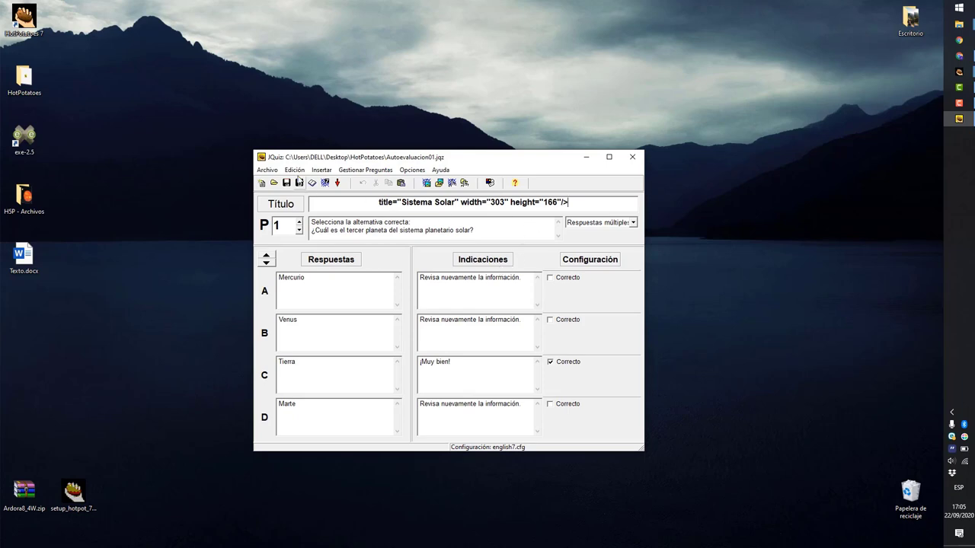
# - Export the quiz as a SCORM 1.2 package named Ejercicio1 in the HotPotatoes folder, without opening the zip file
pyautogui.click(265, 170)
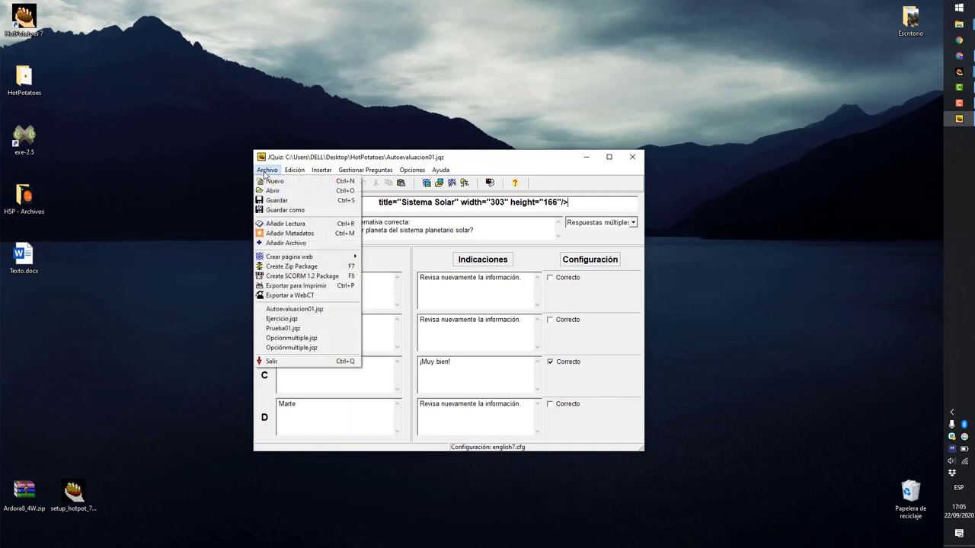
pyautogui.click(312, 277)
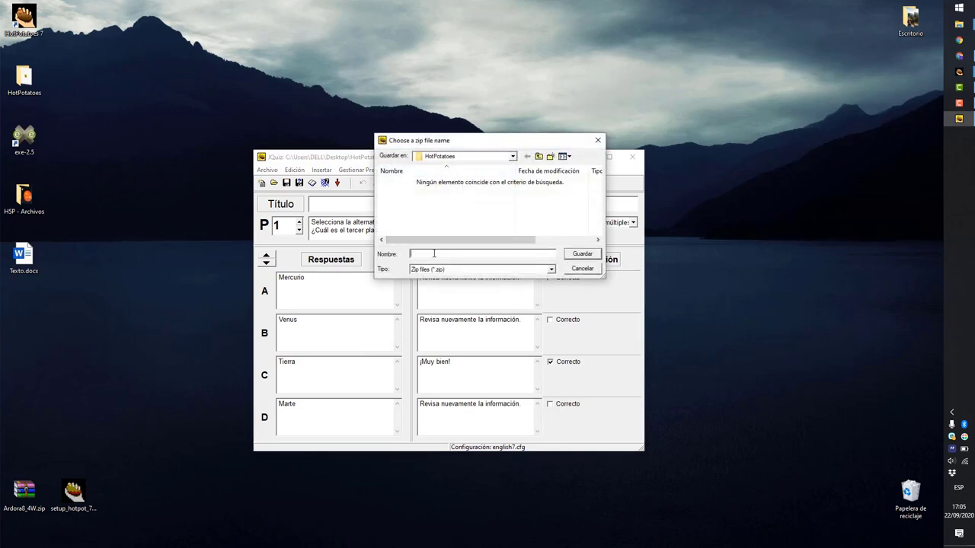
pyautogui.write('Ejercicio1')
pyautogui.click(582, 254)
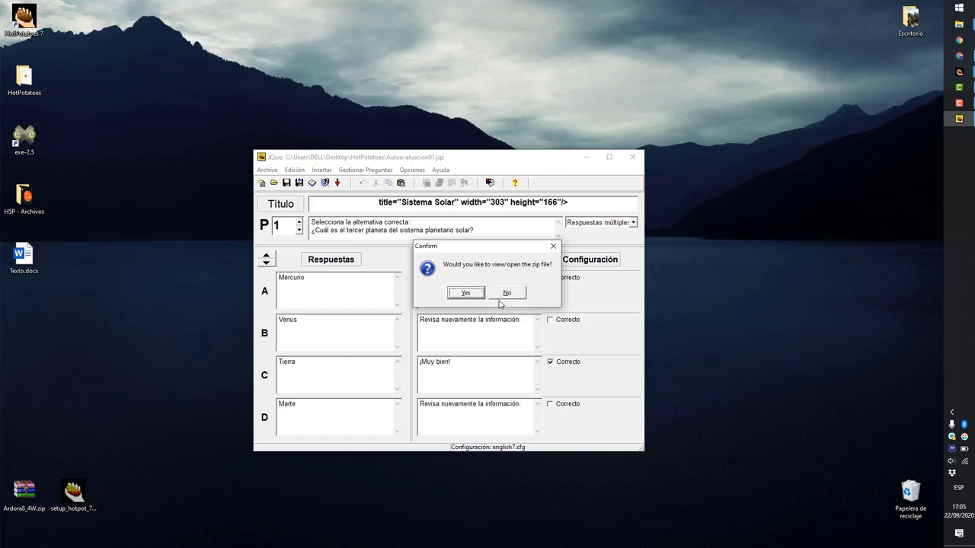
pyautogui.click(506, 295)
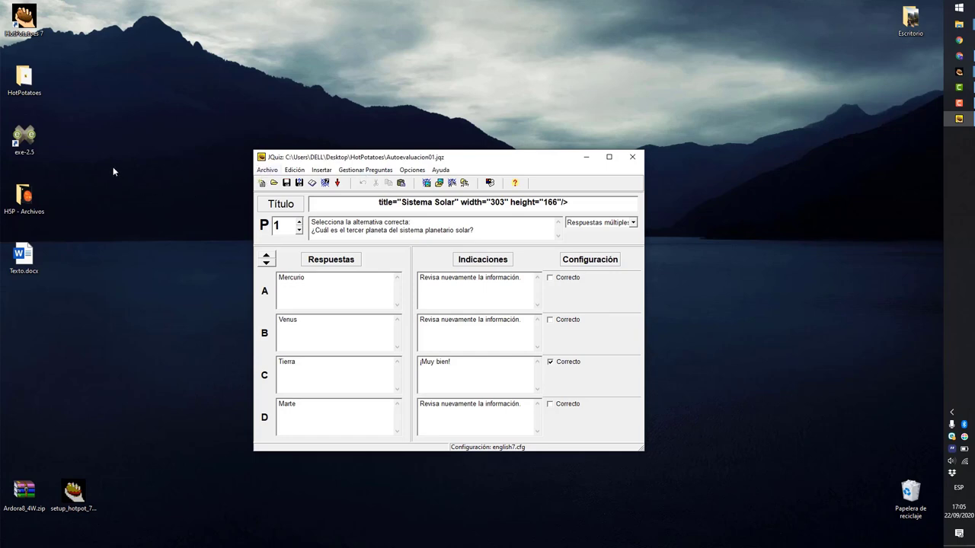
# - Open the HotPotatoes desktop folder beside the JQuiz window and examine the exported zip package and the editable quiz project file
pyautogui.doubleClick(33, 92)
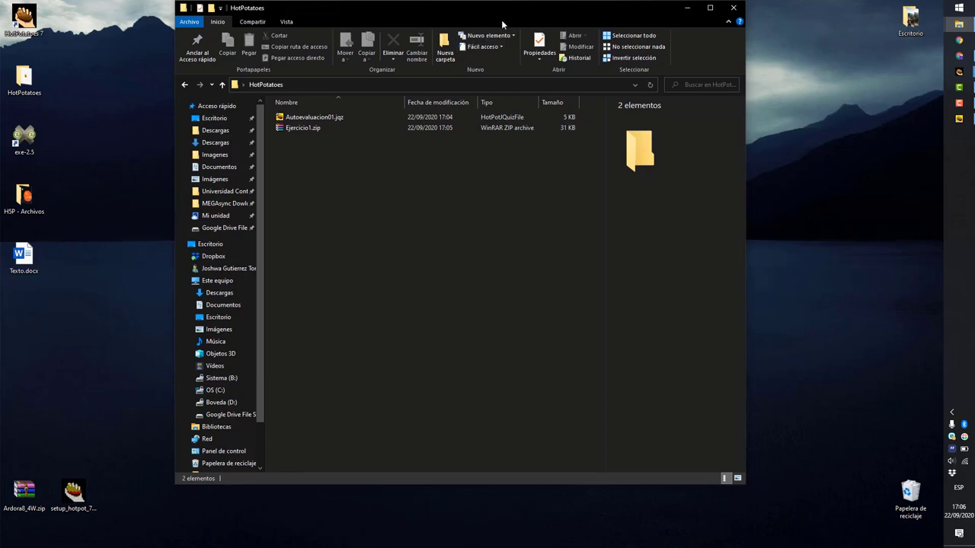
pyautogui.moveTo(501, 11); pyautogui.dragTo(655, 47)
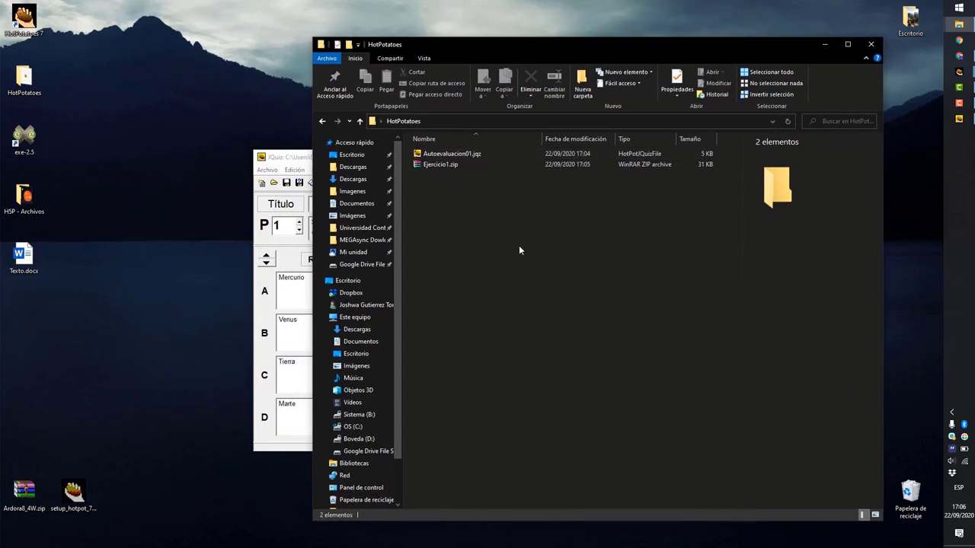
pyautogui.moveTo(303, 159); pyautogui.dragTo(100, 204)
pyautogui.moveTo(442, 174); pyautogui.dragTo(504, 164)
pyautogui.click(427, 224)
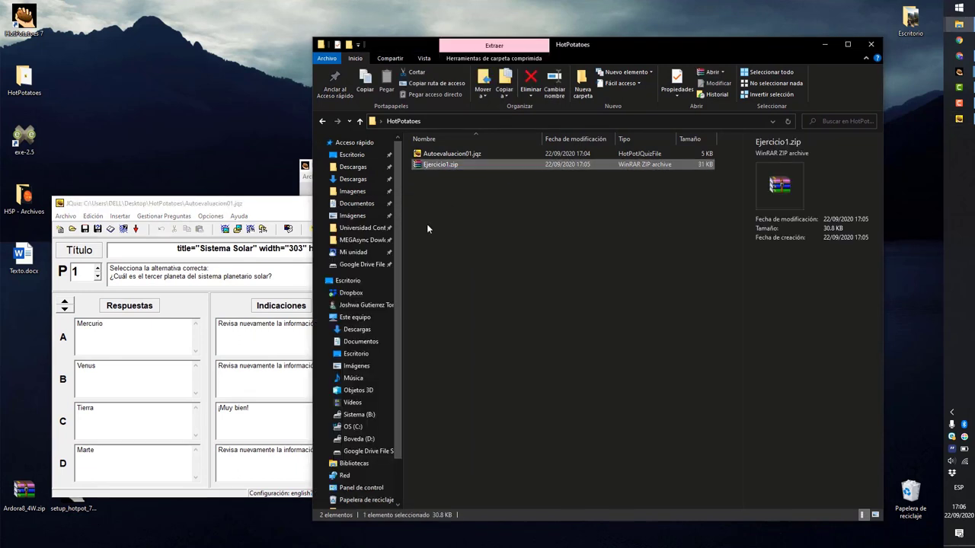
pyautogui.click(420, 155)
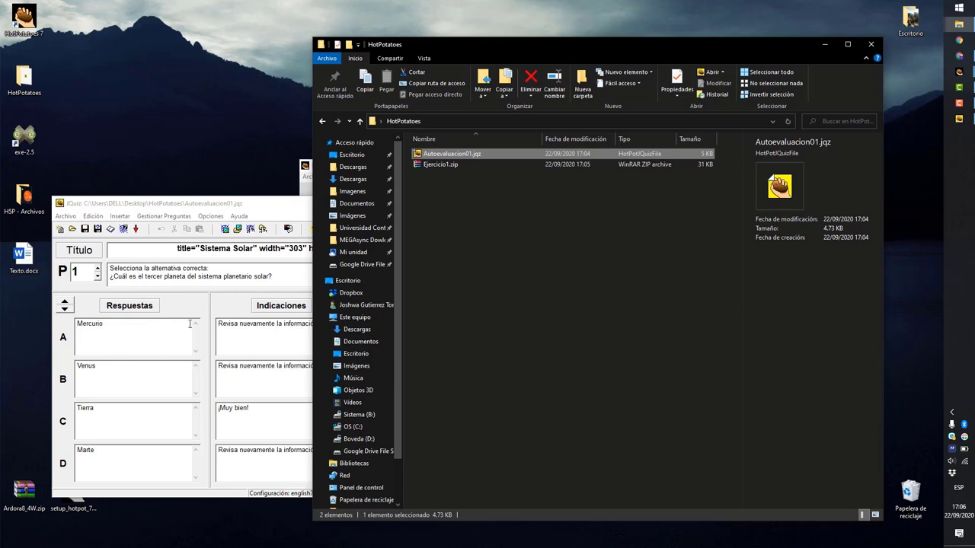
pyautogui.click(479, 244)
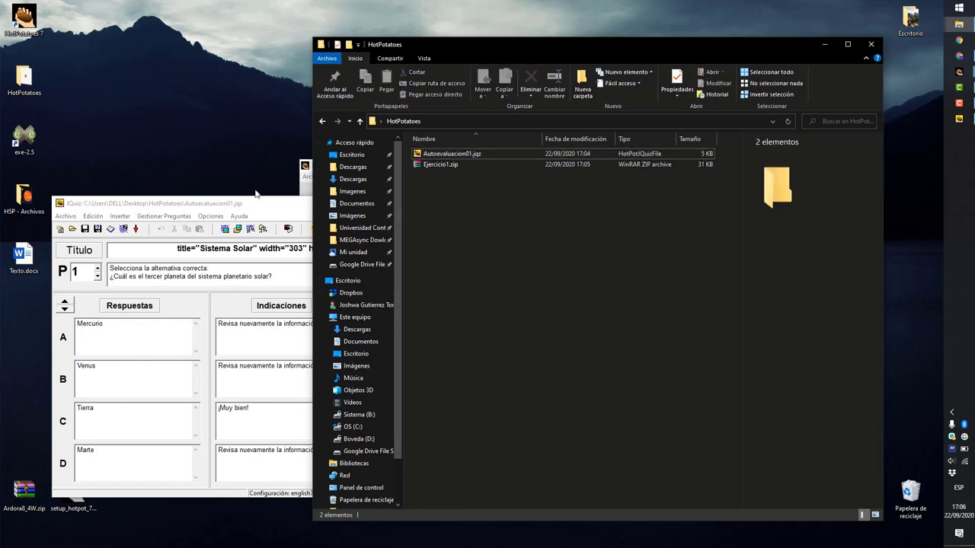
# - Close the JQuiz exercise, saving its changes, and reposition the main Hot Potatoes window on the desktop
pyautogui.click(274, 205)
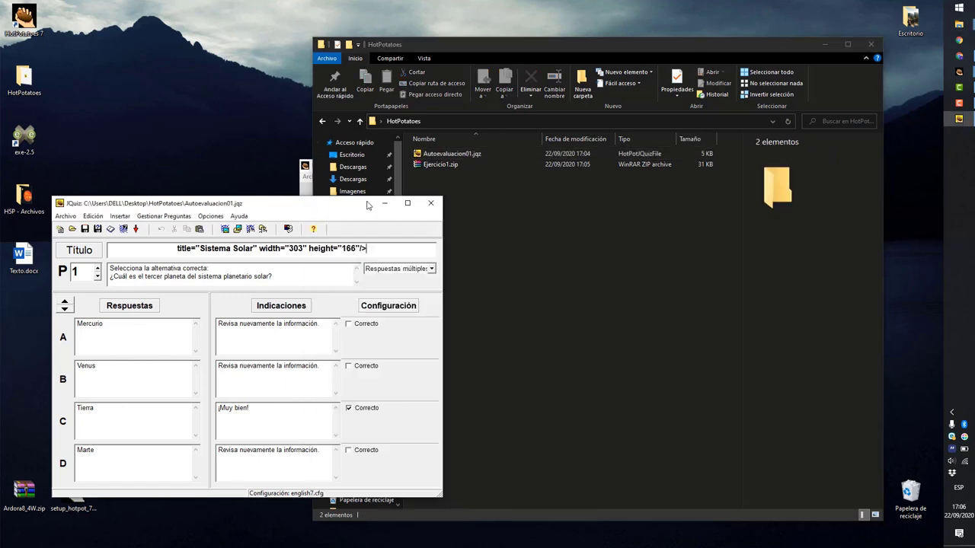
pyautogui.click(430, 203)
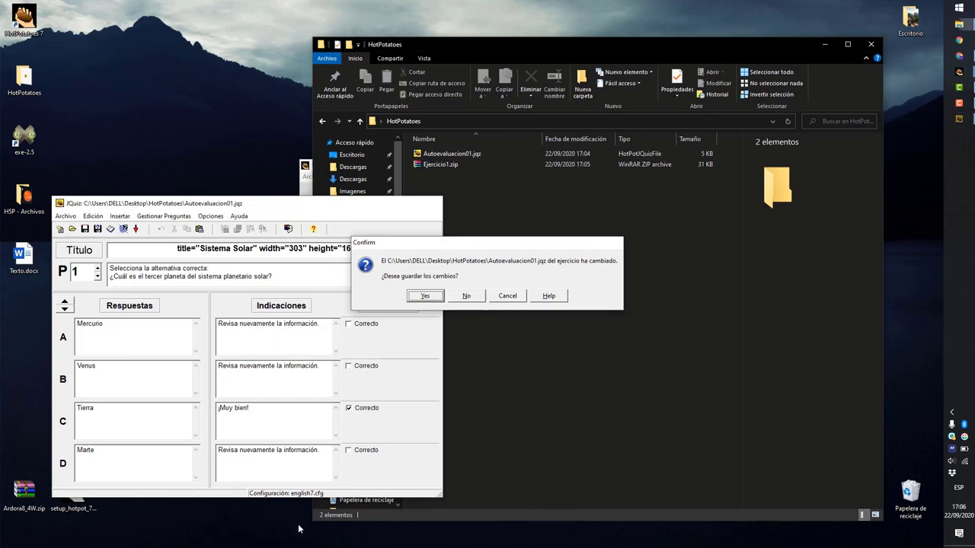
pyautogui.press('Return')
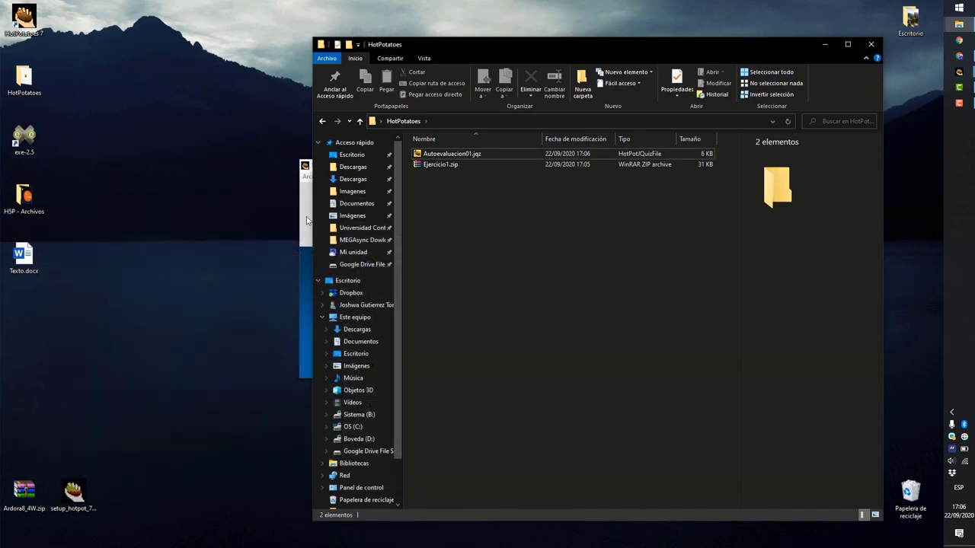
pyautogui.moveTo(535, 162); pyautogui.dragTo(524, 199)
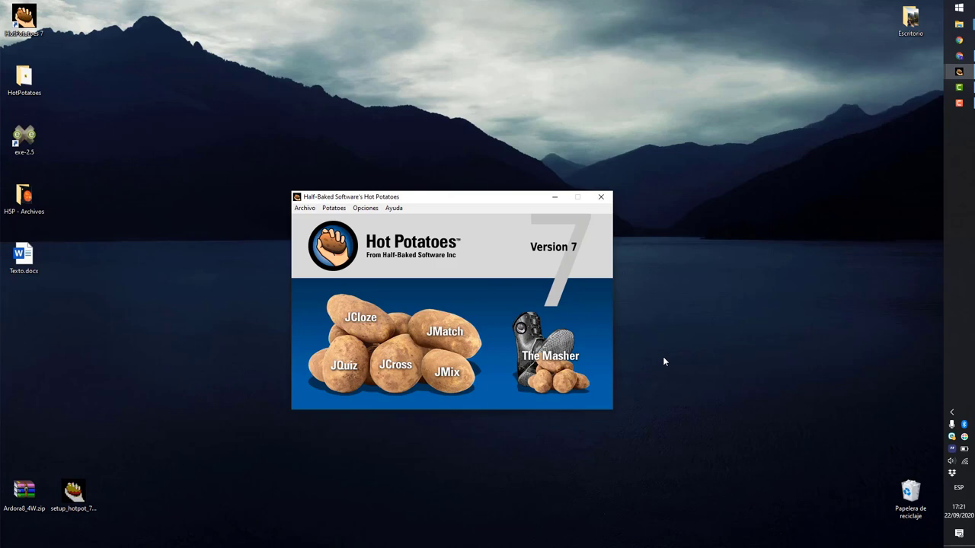
# - Start a JCross crossword and generate its grid automatically from Mercurio, Venus, Tierra, Marte, Jupiter, Saturno, Urano, Neptuno and Pluton
pyautogui.click(410, 375)
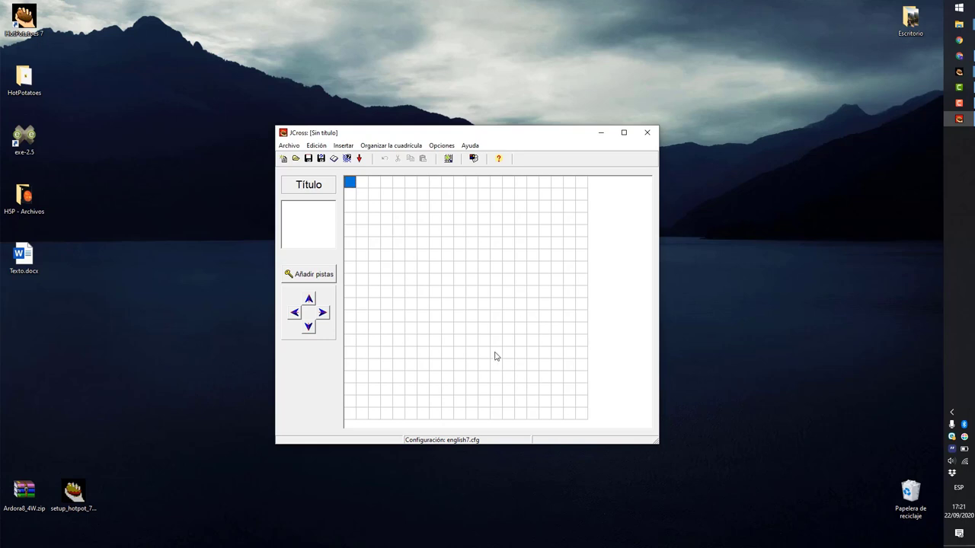
pyautogui.click(450, 163)
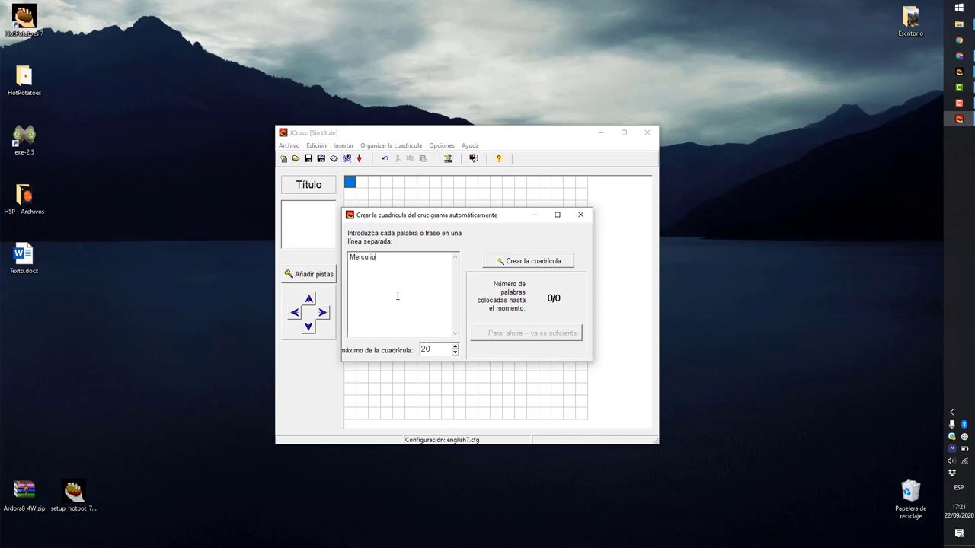
pyautogui.press('Return')
pyautogui.write('Venus Tierra Marte Jupiter S')
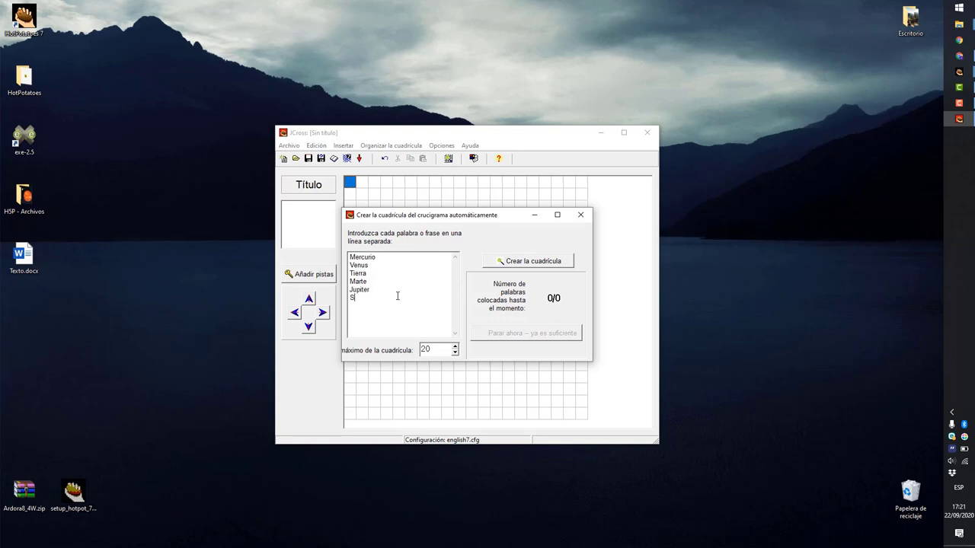
pyautogui.write('aturno ')
pyautogui.write('Ura')
pyautogui.press('BackSpace')
pyautogui.write('ran')
pyautogui.write('Ne')
pyautogui.write('Pluton')
pyautogui.click(515, 262)
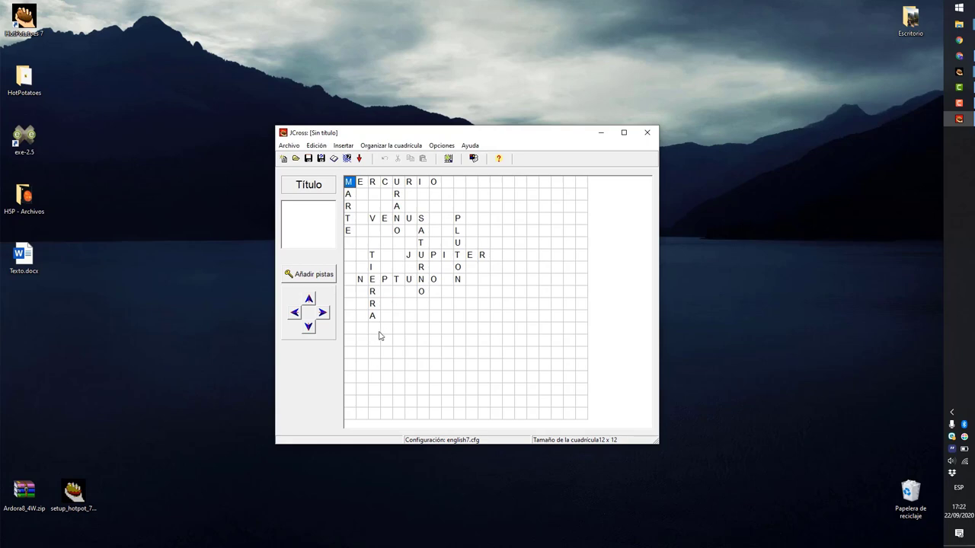
# - Enter Crucigrama as the title of the crossword exercise
pyautogui.click(296, 213)
pyautogui.write('Cruci')
pyautogui.write('igragm')
pyautogui.press('BackSpace')
pyautogui.press('BackSpace')
pyautogui.write('ma')
# - Add the clue "Primer planeta del sistema solar" to the horizontal word MERCURIO, widening the number column of the horizontal clue list
pyautogui.click(319, 279)
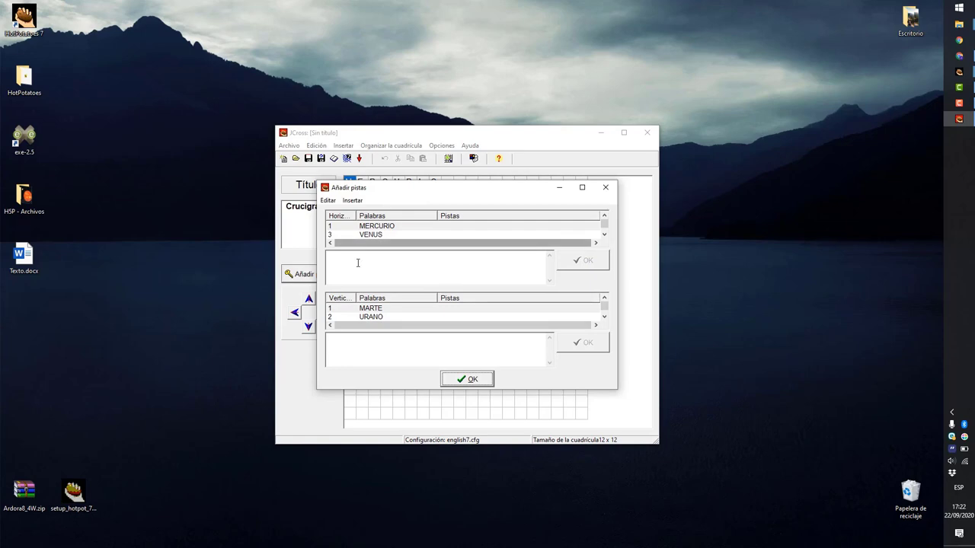
pyautogui.click(358, 222)
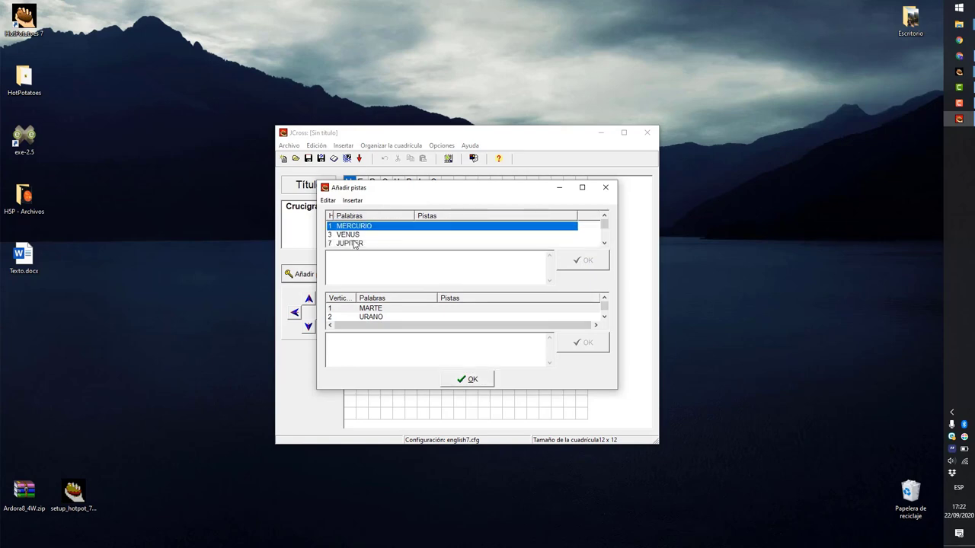
pyautogui.moveTo(334, 215); pyautogui.dragTo(368, 218)
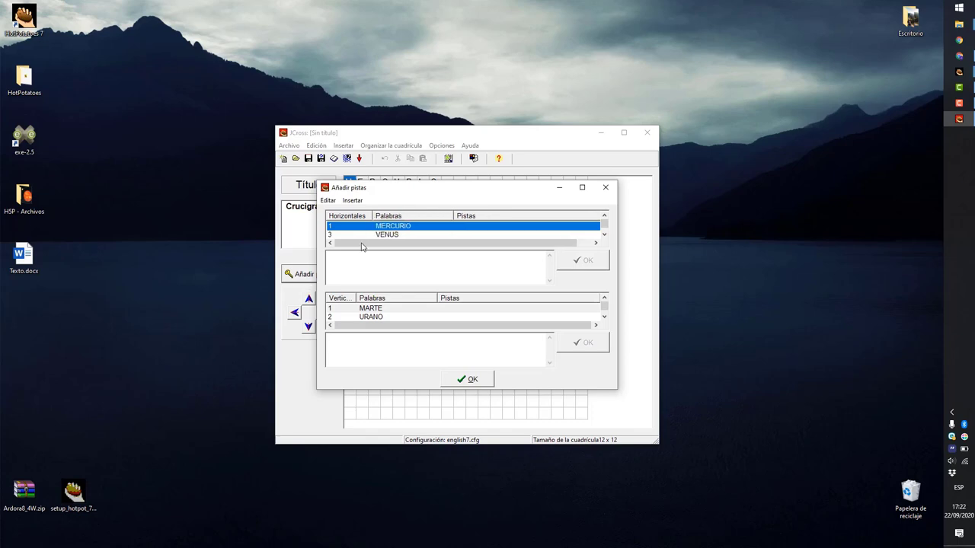
pyautogui.click(412, 229)
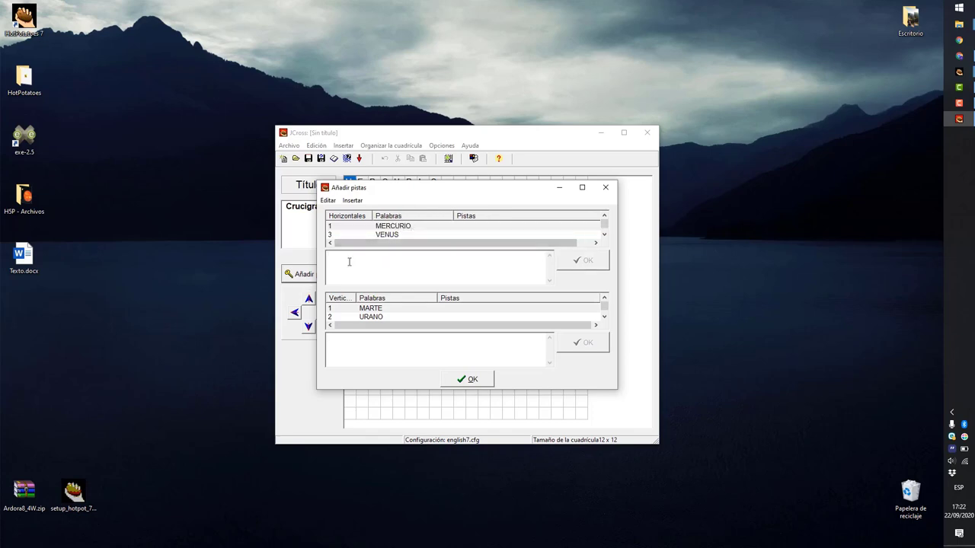
pyautogui.write('Pl')
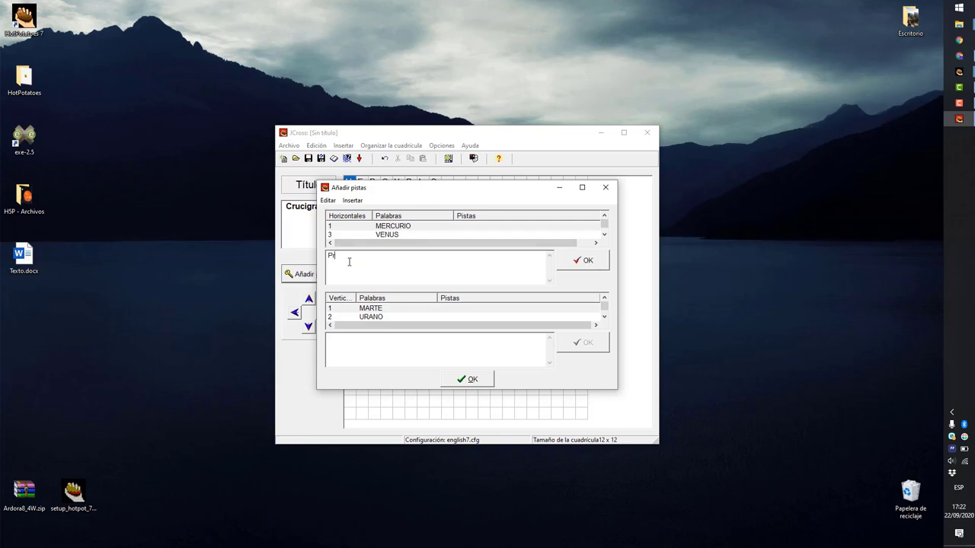
pyautogui.write('imer planeta del si')
pyautogui.write('stema solar')
pyautogui.click(577, 264)
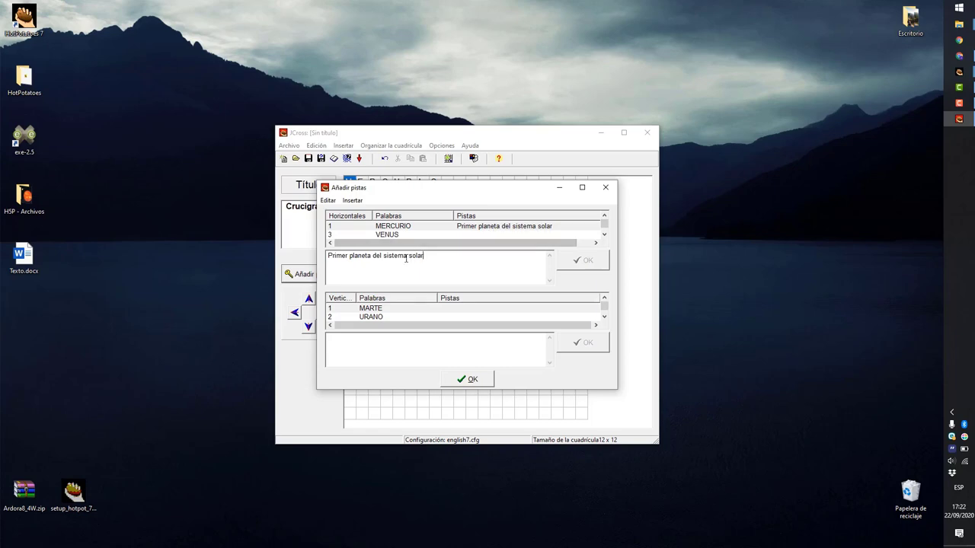
# - Add the clue "Segundo planeta del sistema solar" to the horizontal word VENUS
pyautogui.click(392, 235)
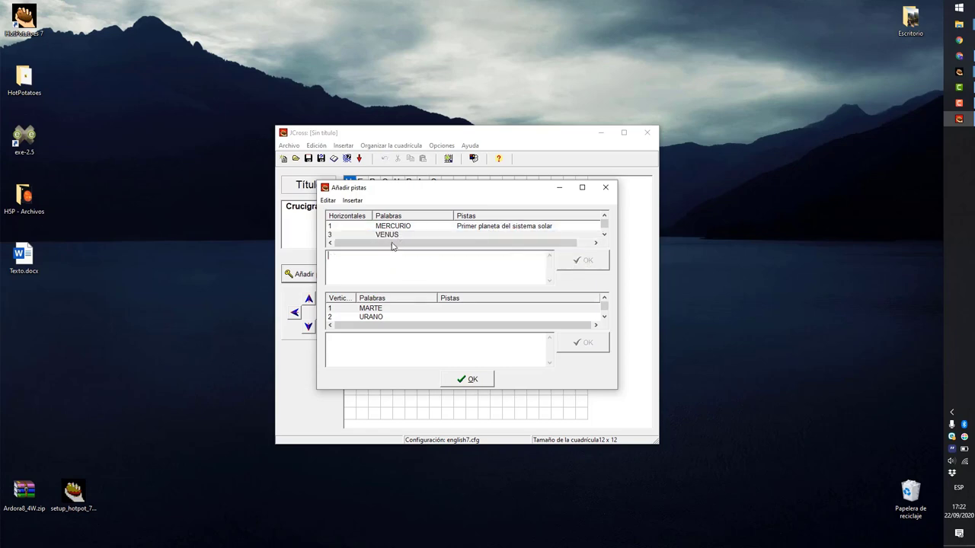
pyautogui.scroll(-1, 392, 246)
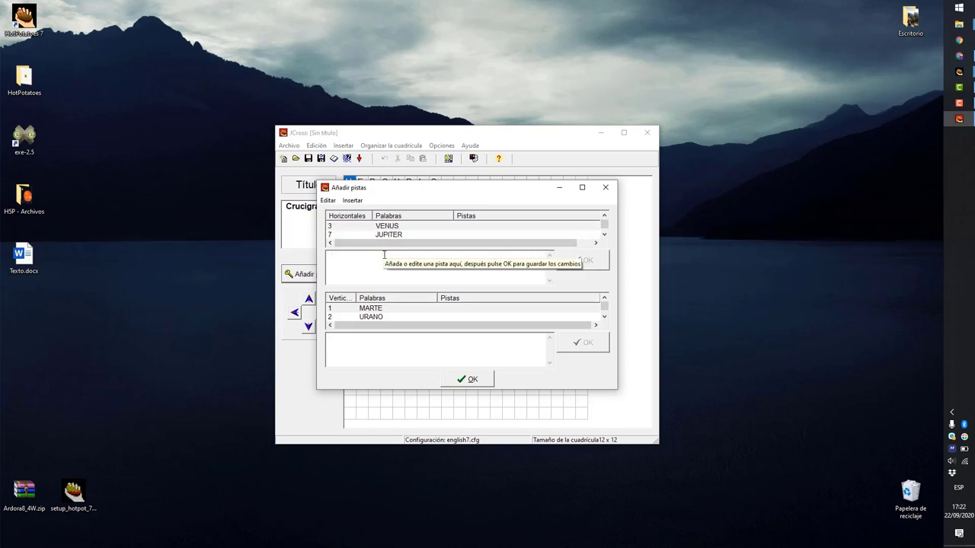
pyautogui.write('Segund')
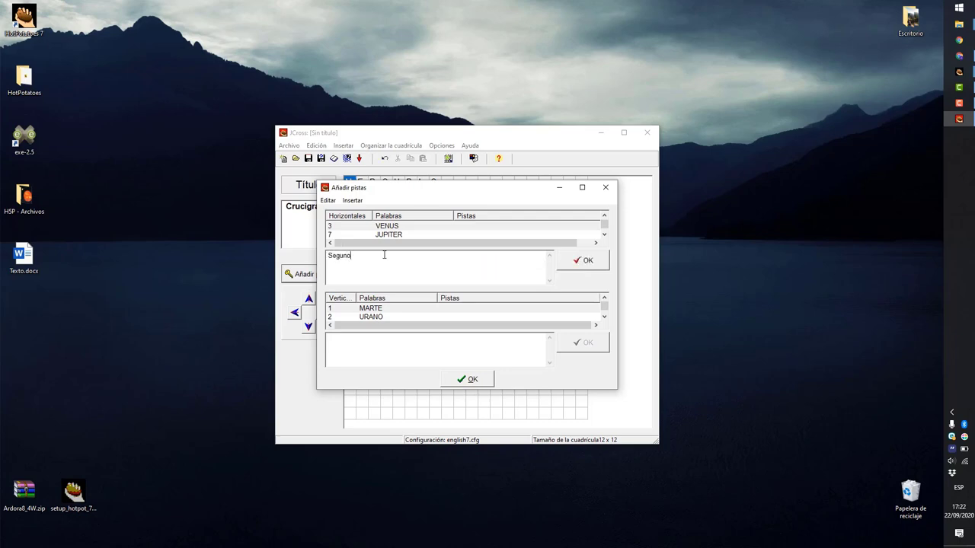
pyautogui.write('o planeta del sistema solar')
pyautogui.click(574, 268)
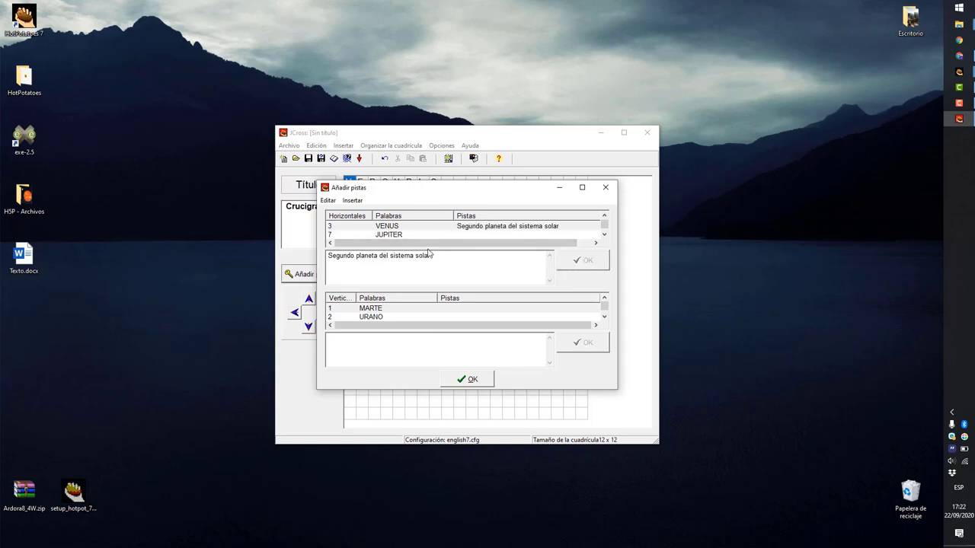
# - Add the clue "Cuarto planeta del sistema solar" to the vertical word MARTE and finish editing the clues
pyautogui.click(379, 310)
pyautogui.click(379, 310)
pyautogui.click(371, 315)
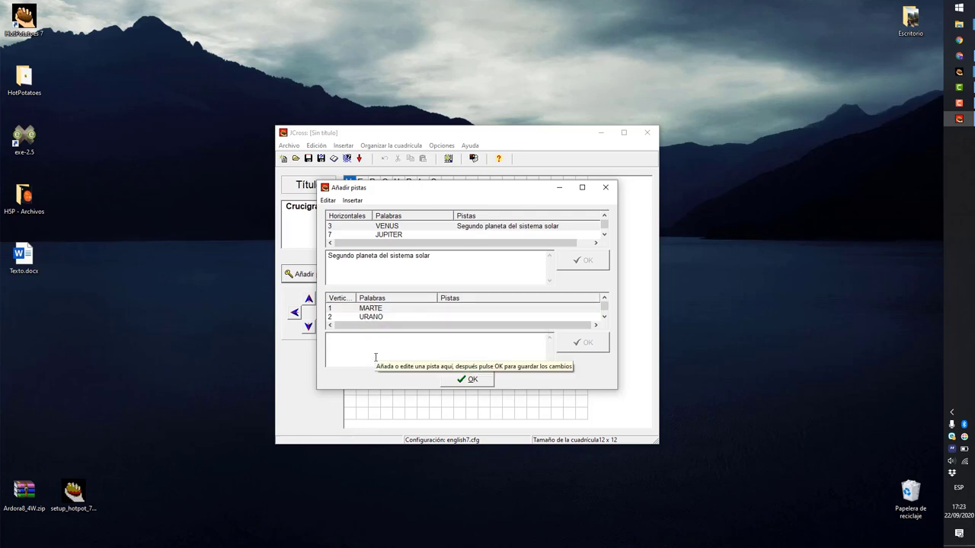
pyautogui.write('CUart')
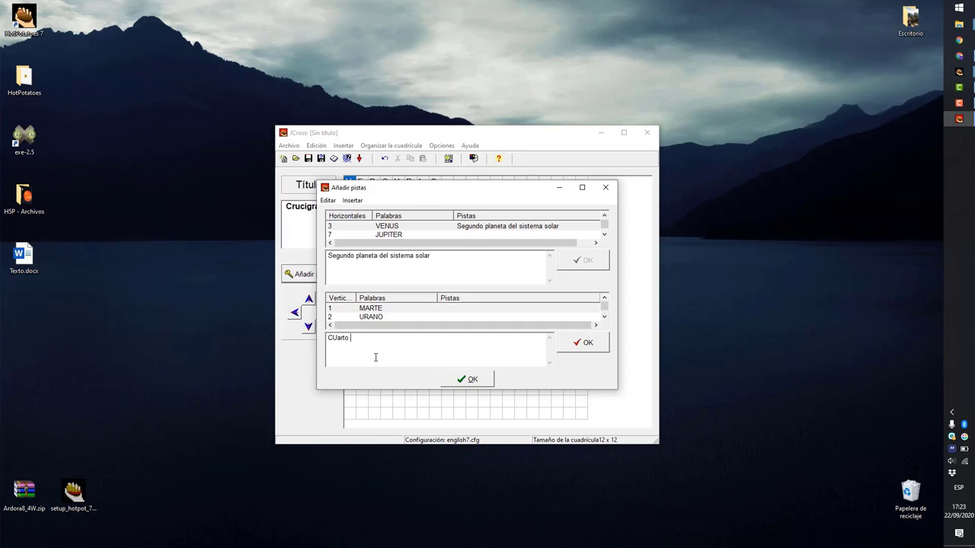
pyautogui.write('o')
pyautogui.press('BackSpace')
pyautogui.press('BackSpace')
pyautogui.press('BackSpace')
pyautogui.press('BackSpace')
pyautogui.press('BackSpace')
pyautogui.press('BackSpace')
pyautogui.write('uarto planeta del ssi')
pyautogui.write('tema so')
pyautogui.click(607, 349)
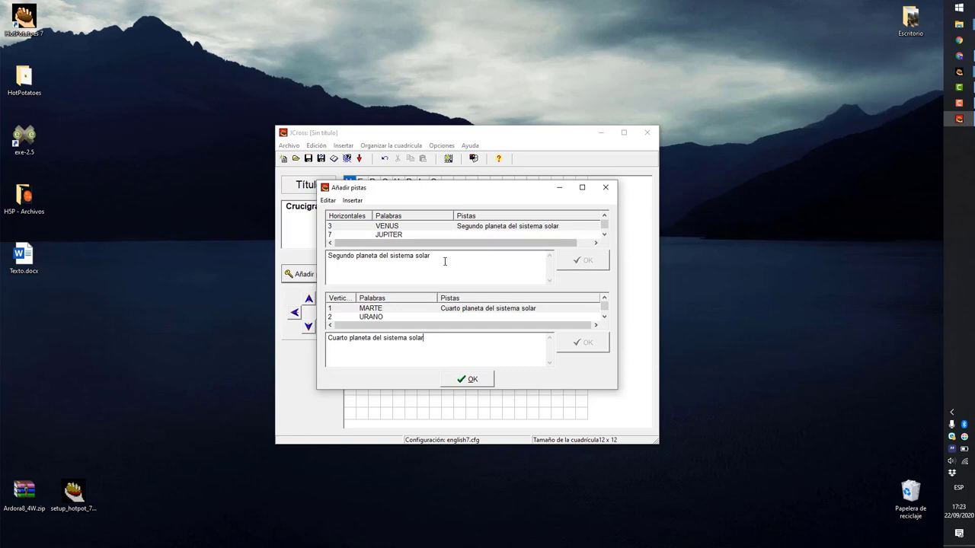
pyautogui.click(470, 379)
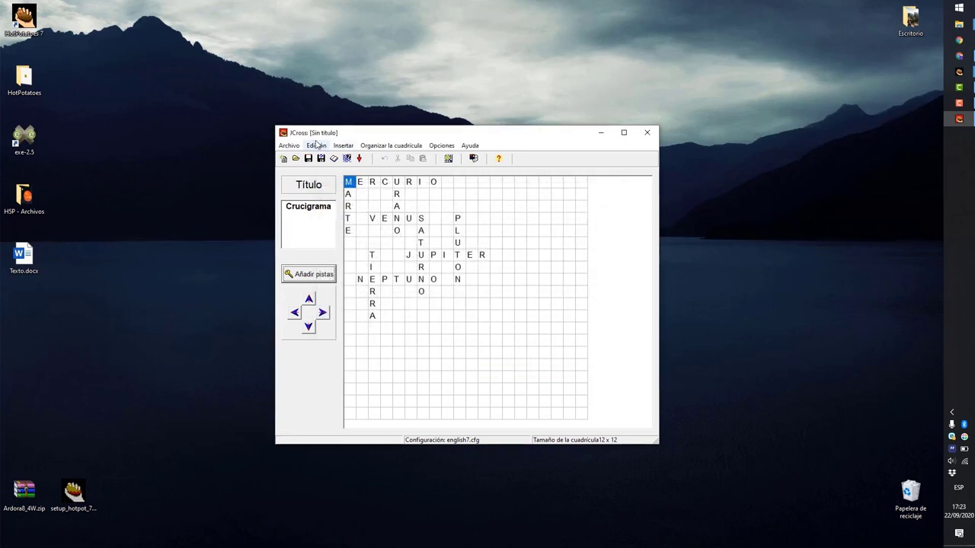
# - Save the crossword project as Crucigrama in the HotPotatoes folder
pyautogui.click(290, 146)
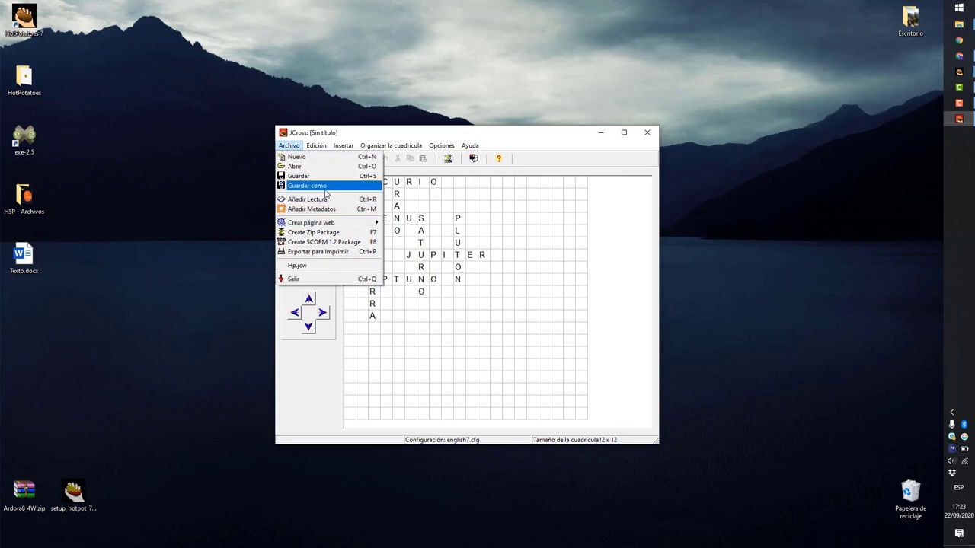
pyautogui.click(349, 182)
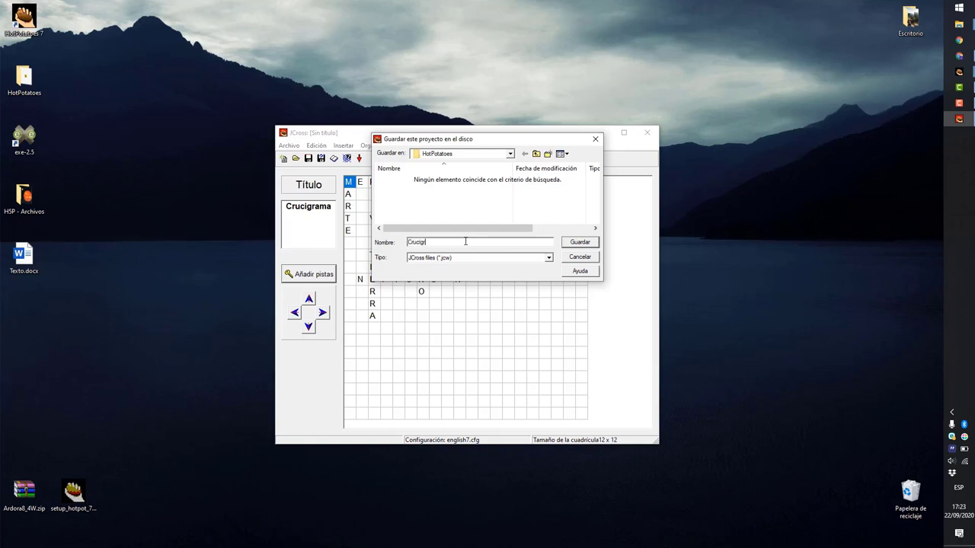
pyautogui.click(579, 243)
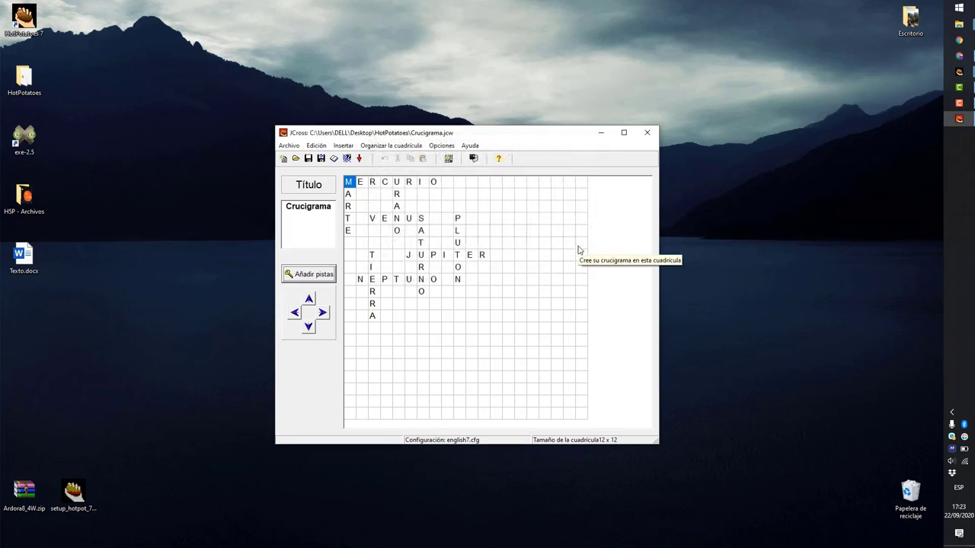
# - Export the crossword as a SCORM 1.2 package named Ejercicio2 in the HotPotatoes folder, without opening the zip file
pyautogui.click(290, 146)
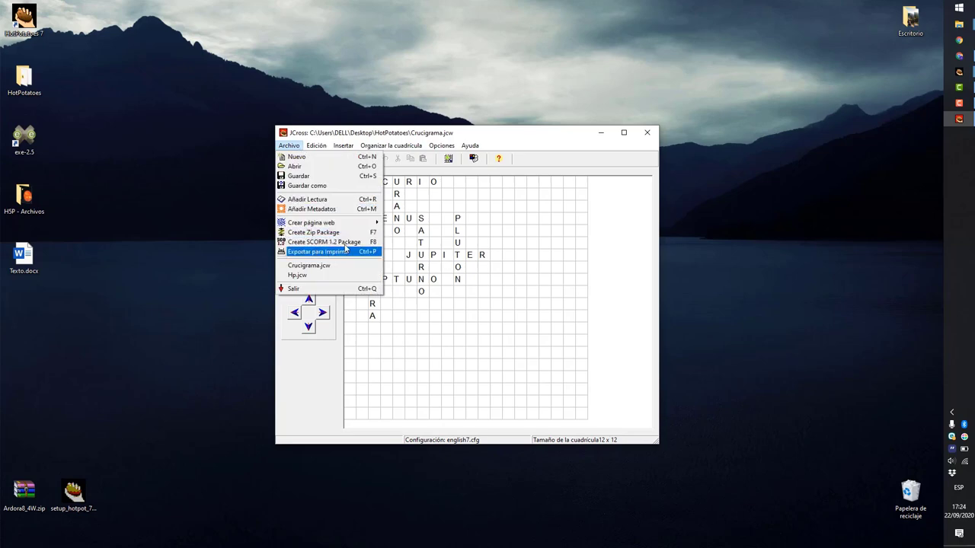
pyautogui.click(358, 243)
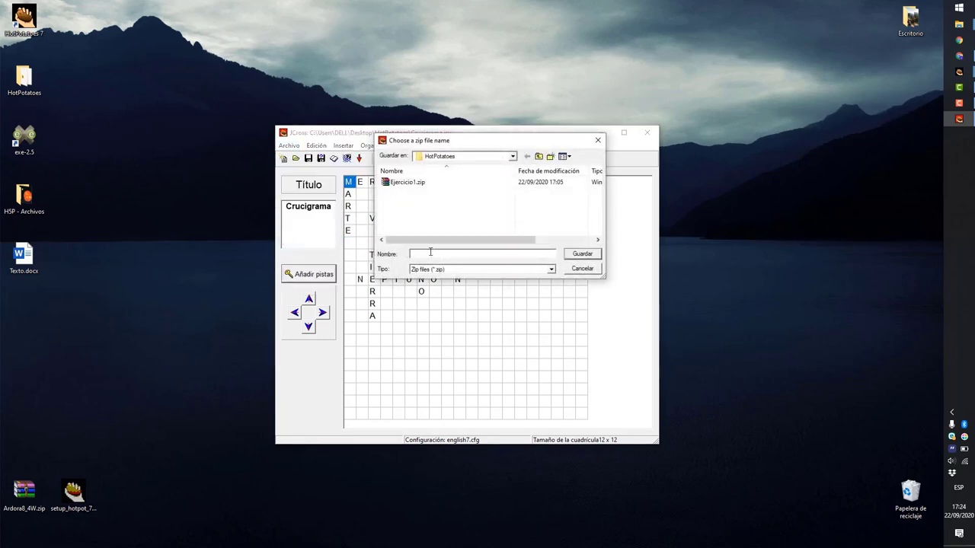
pyautogui.write('Ejerci')
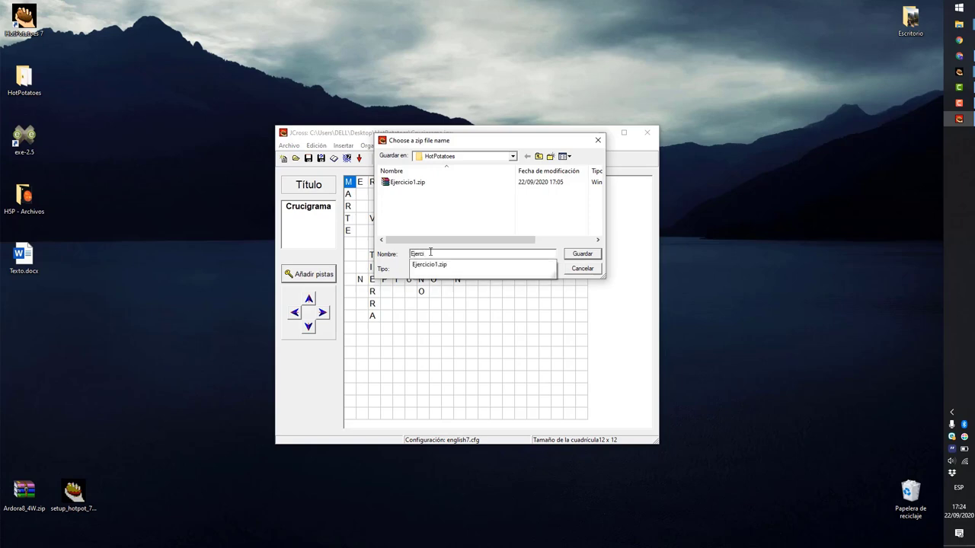
pyautogui.write('cio2')
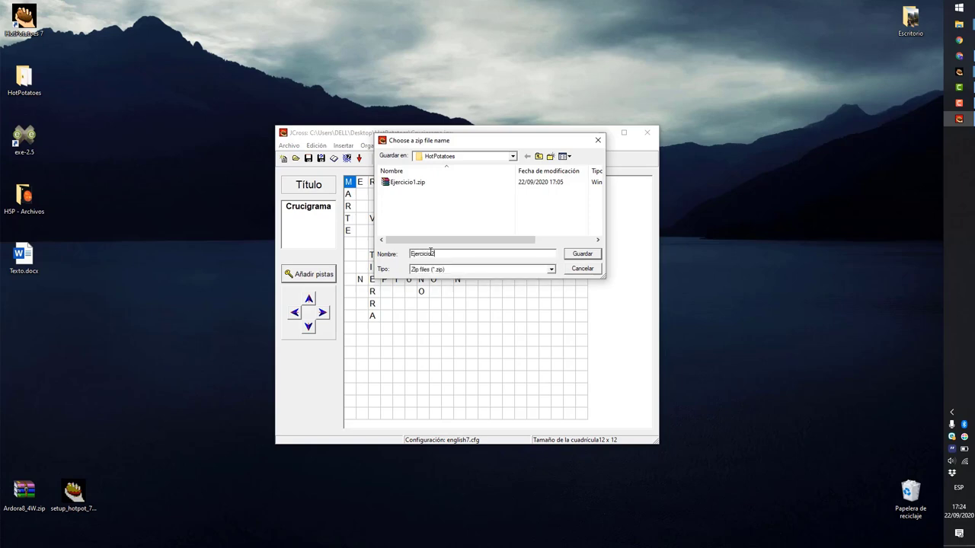
pyautogui.click(596, 255)
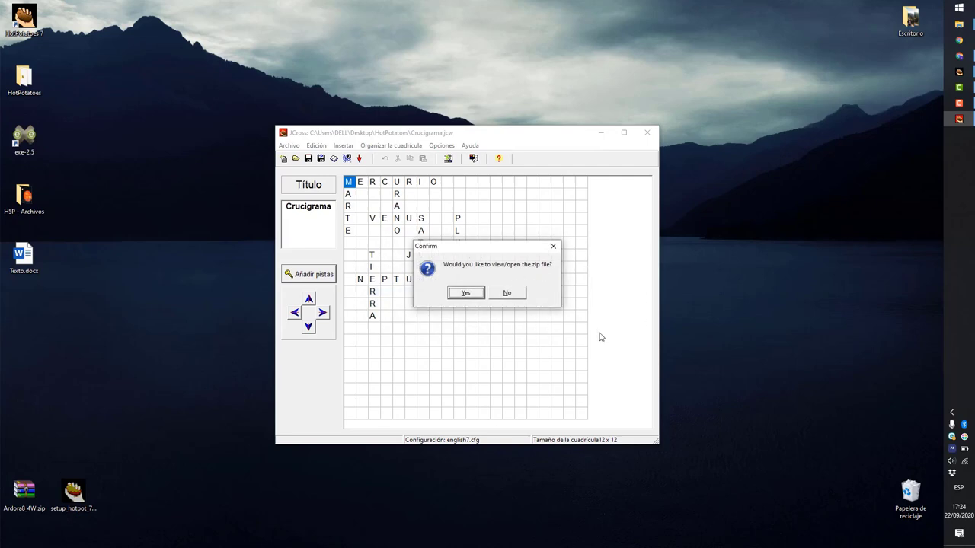
pyautogui.click(507, 294)
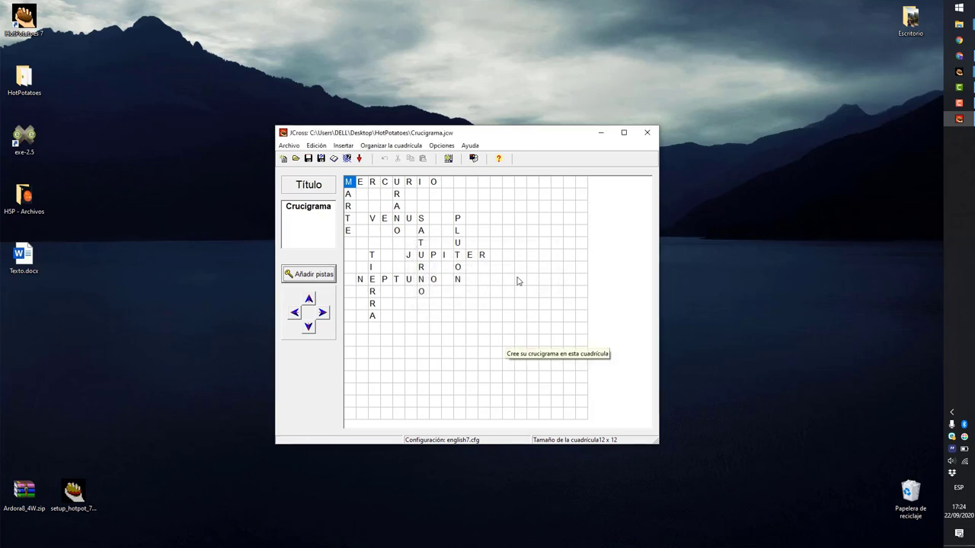
# - Replace the instructions in the crossword's output configuration with "Resuelve el crucigrama con los datos indicados"
pyautogui.click(442, 145)
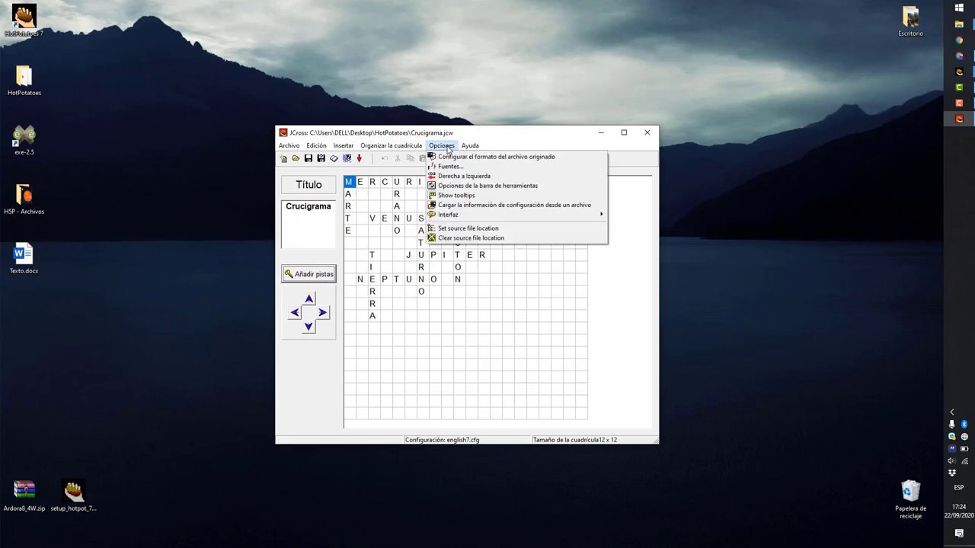
pyautogui.click(449, 157)
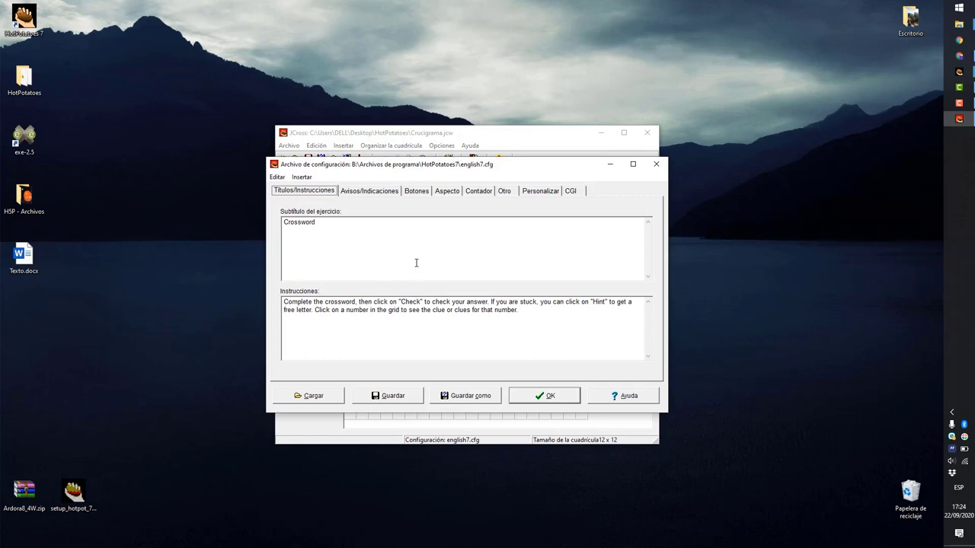
pyautogui.moveTo(315, 221); pyautogui.dragTo(281, 219)
pyautogui.moveTo(500, 322); pyautogui.dragTo(269, 284)
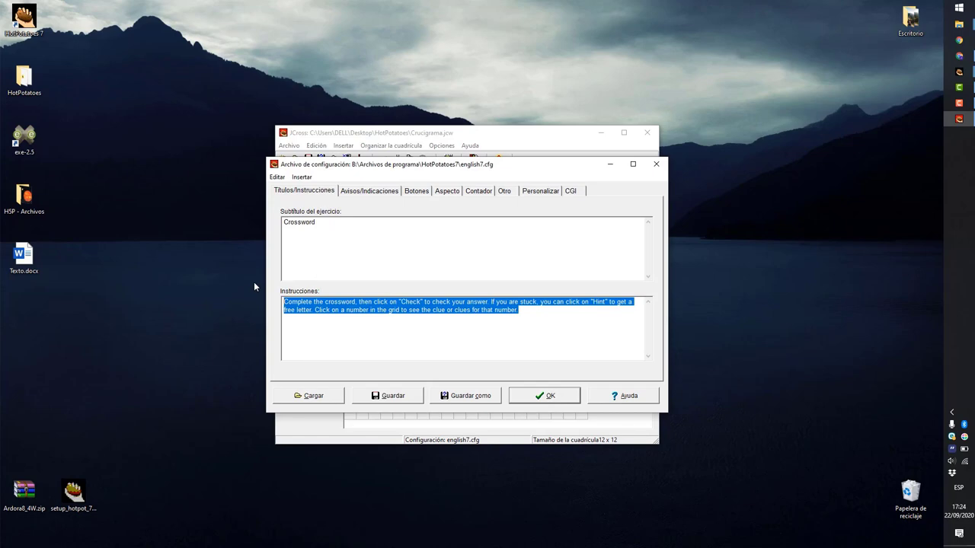
pyautogui.write('Resue')
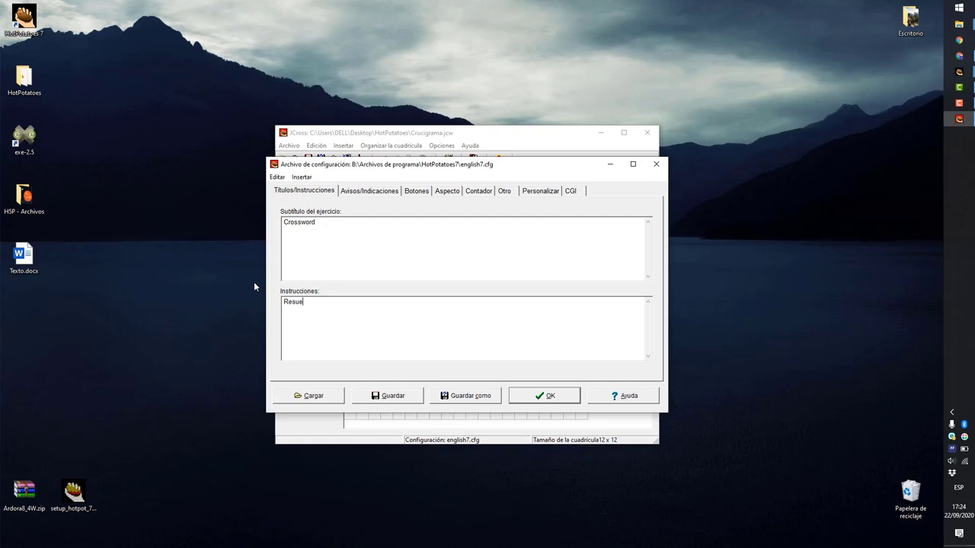
pyautogui.write('lve el crucigrama con los datos indicados')
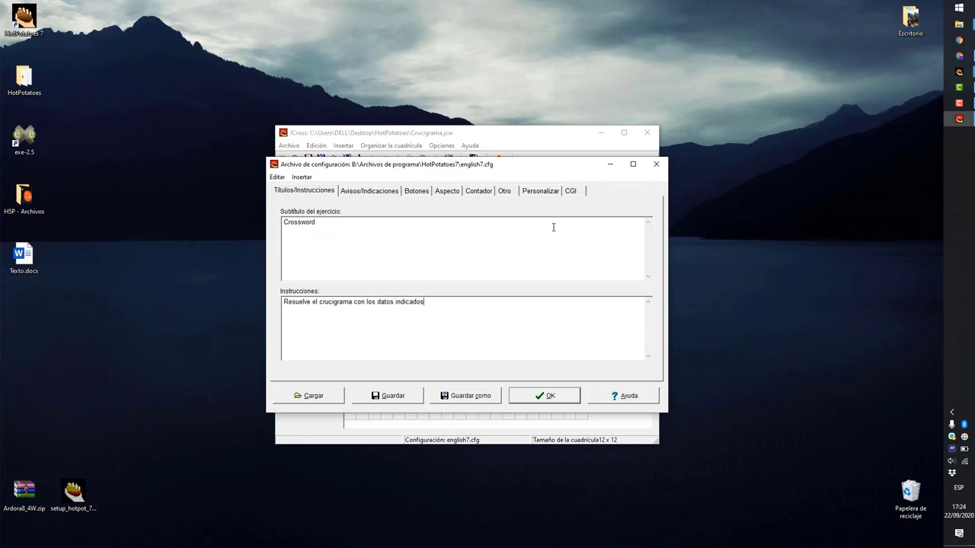
# - Review the notice, button and appearance settings in the crossword's output configuration and accept the configuration
pyautogui.click(378, 192)
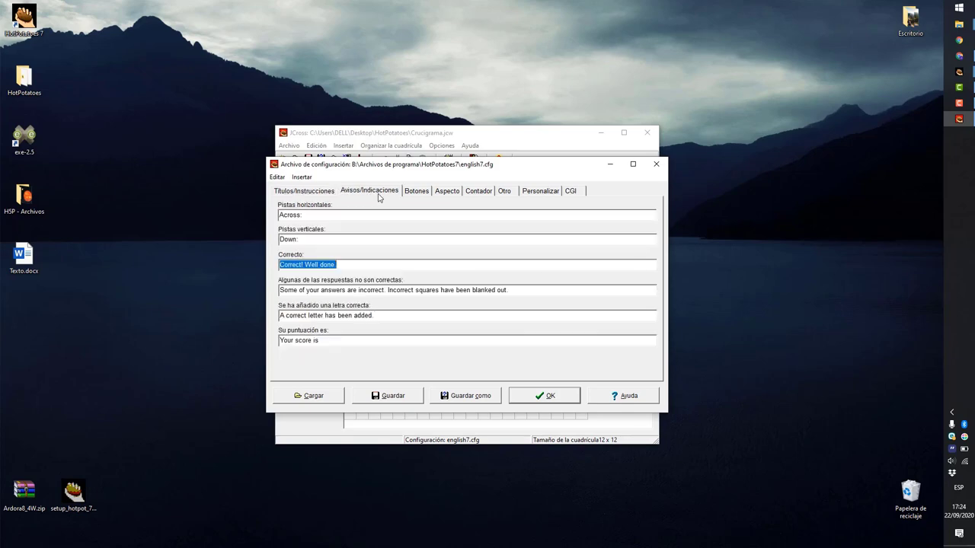
pyautogui.click(417, 193)
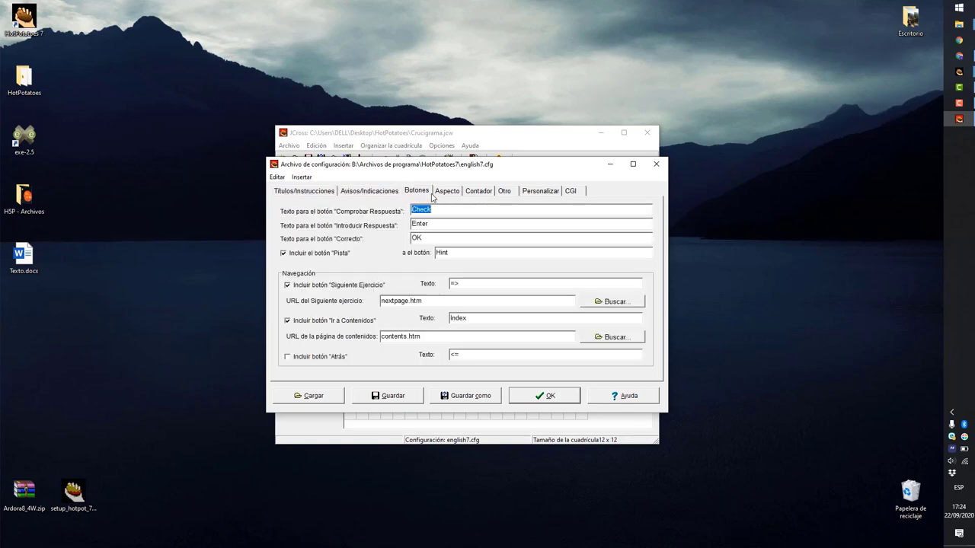
pyautogui.click(446, 194)
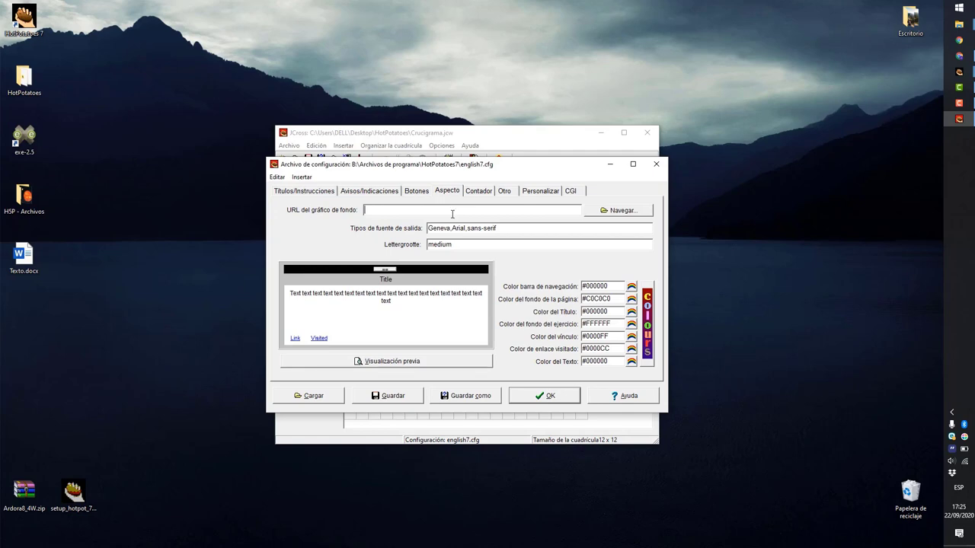
pyautogui.click(539, 396)
# - Export the crossword again as a SCORM 1.2 package, replacing Ejercicio2.zip in the HotPotatoes folder, without opening the zip file
pyautogui.click(288, 145)
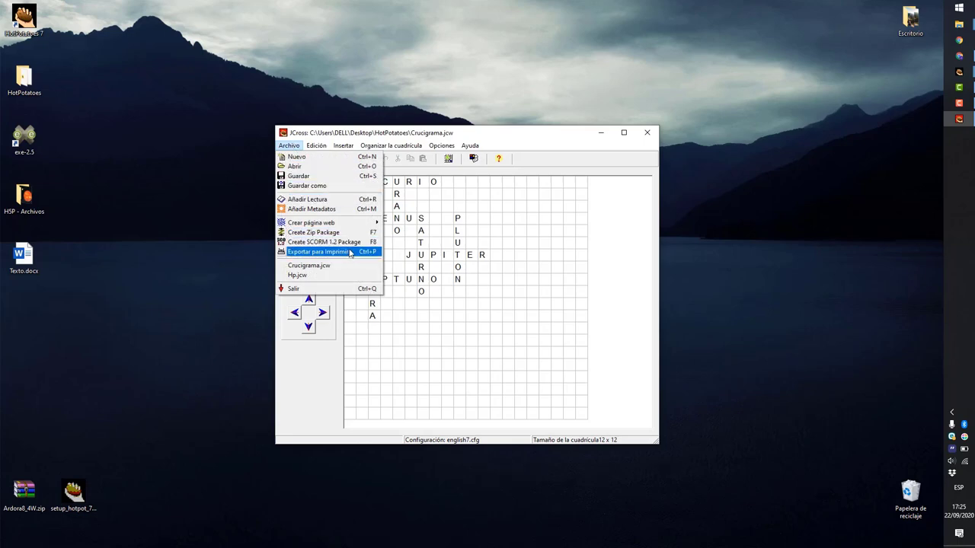
pyautogui.click(358, 244)
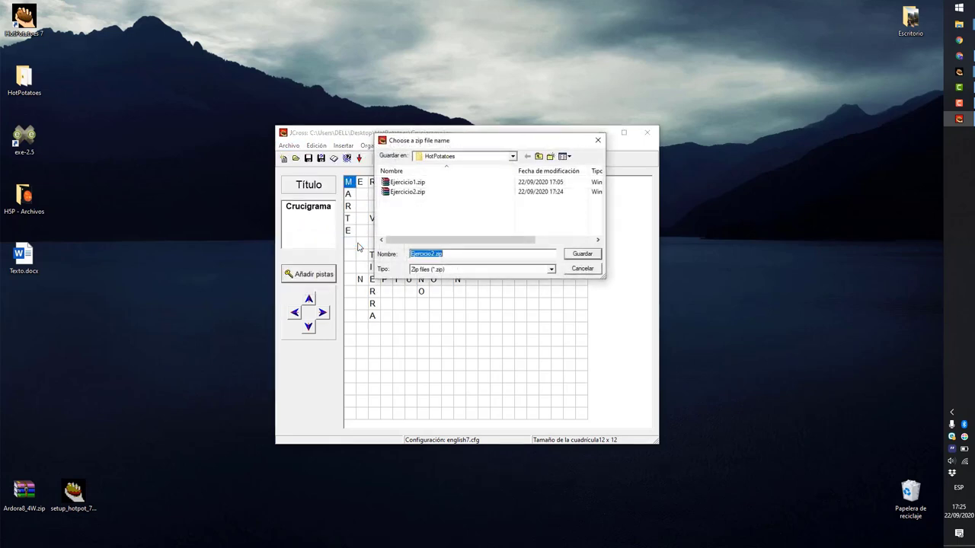
pyautogui.click(411, 192)
pyautogui.click(568, 256)
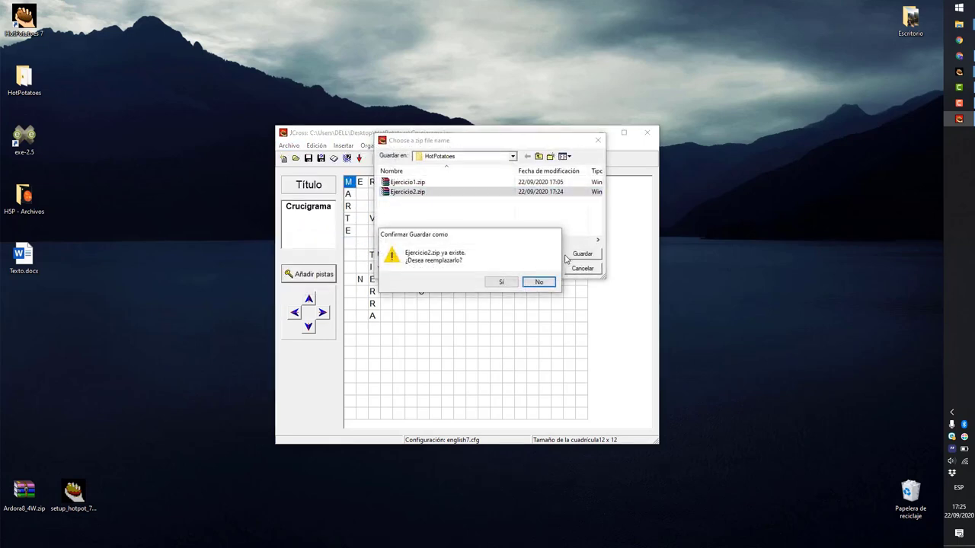
pyautogui.click(494, 285)
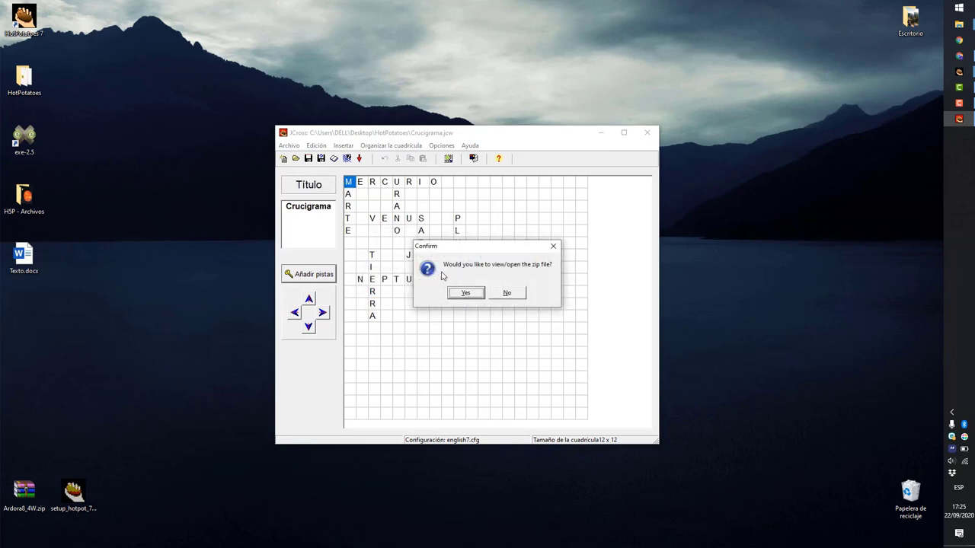
pyautogui.click(507, 293)
# - Save the crossword project and close JCross
pyautogui.click(289, 145)
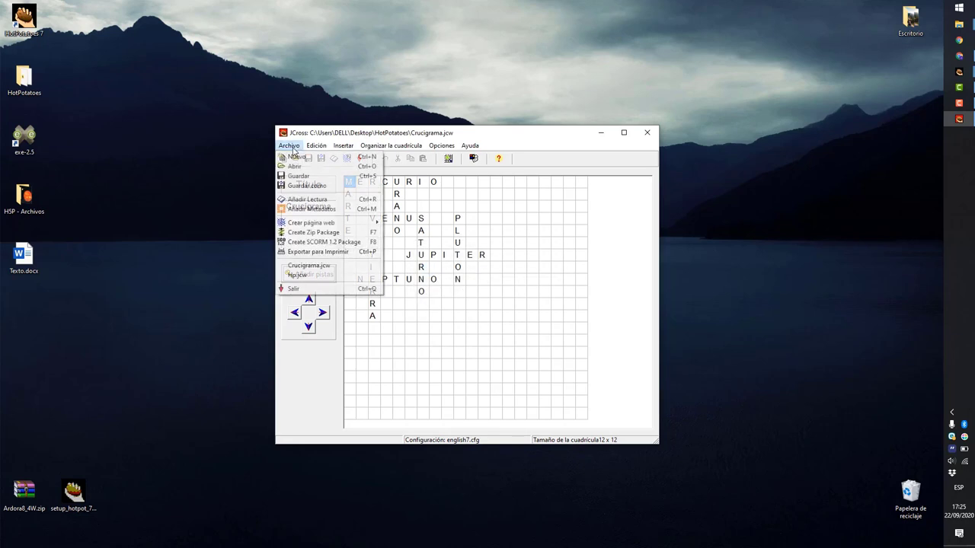
pyautogui.click(351, 176)
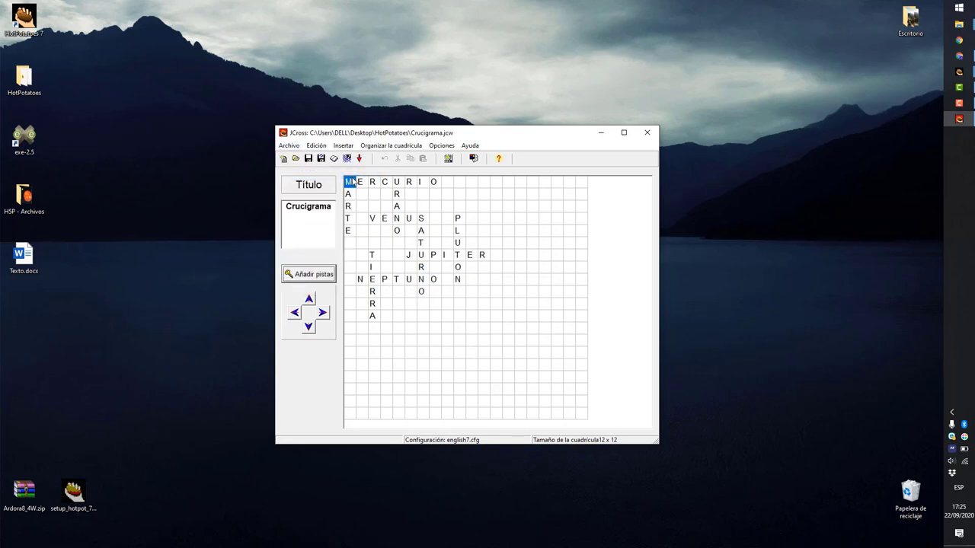
pyautogui.click(647, 134)
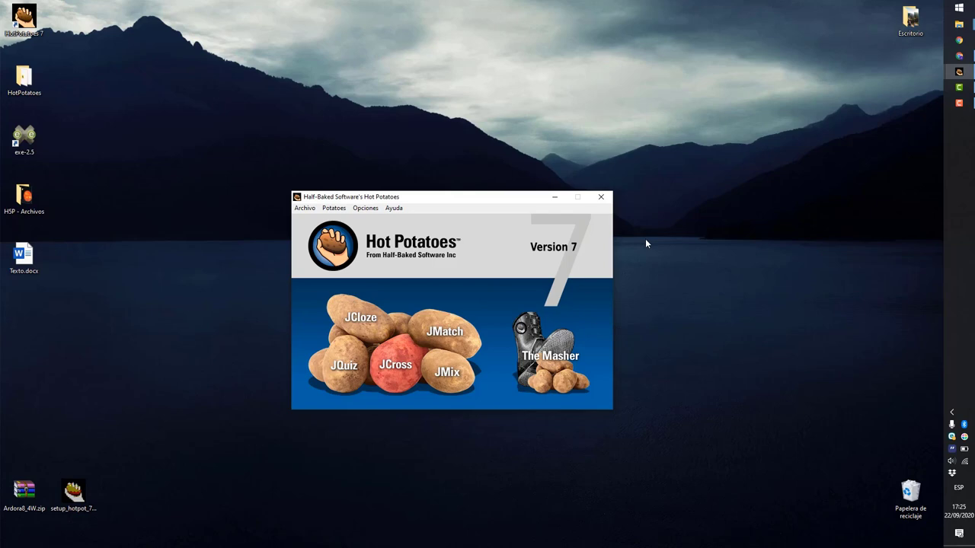
# - Open JMatch, then enlarge its window and centre it on the desktop
pyautogui.click(449, 338)
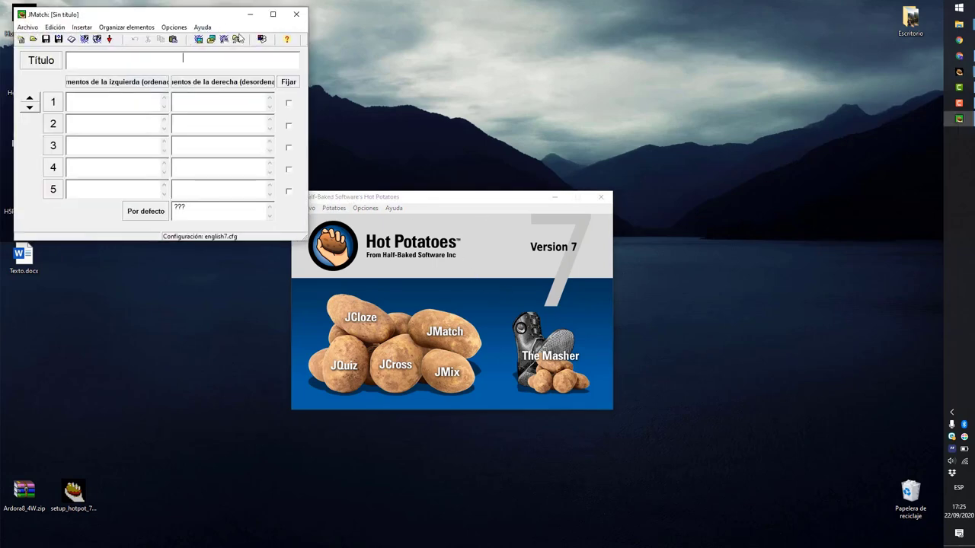
pyautogui.moveTo(202, 22); pyautogui.dragTo(494, 165)
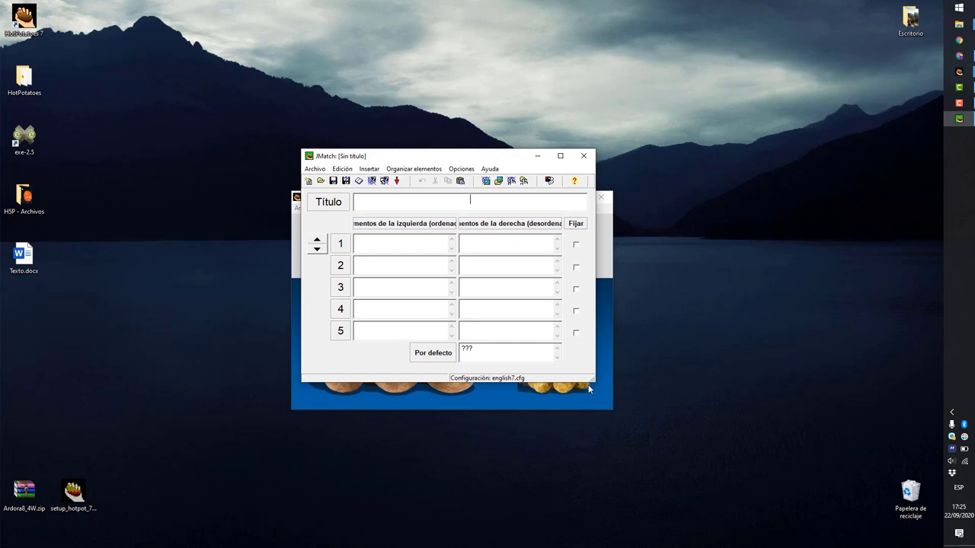
pyautogui.moveTo(593, 378); pyautogui.dragTo(712, 486)
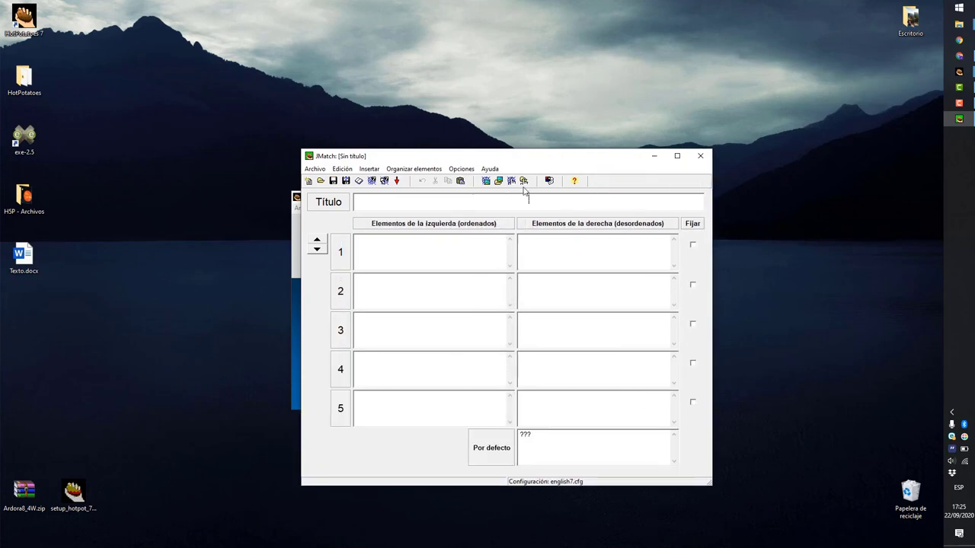
pyautogui.moveTo(542, 158); pyautogui.dragTo(511, 135)
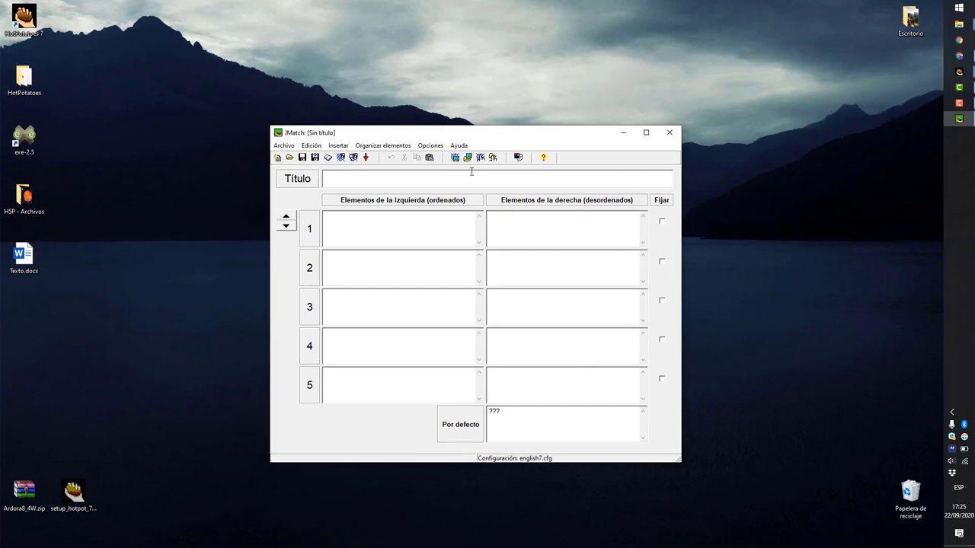
# - Title the matching exercise "Relacionar Planetas y Satélites"
pyautogui.write('Relacio')
pyautogui.click(468, 229)
pyautogui.click(570, 182)
pyautogui.write('Planteas')
pyautogui.press('BackSpace')
pyautogui.press('BackSpace')
pyautogui.press('BackSpace')
pyautogui.write('etas y Sat')
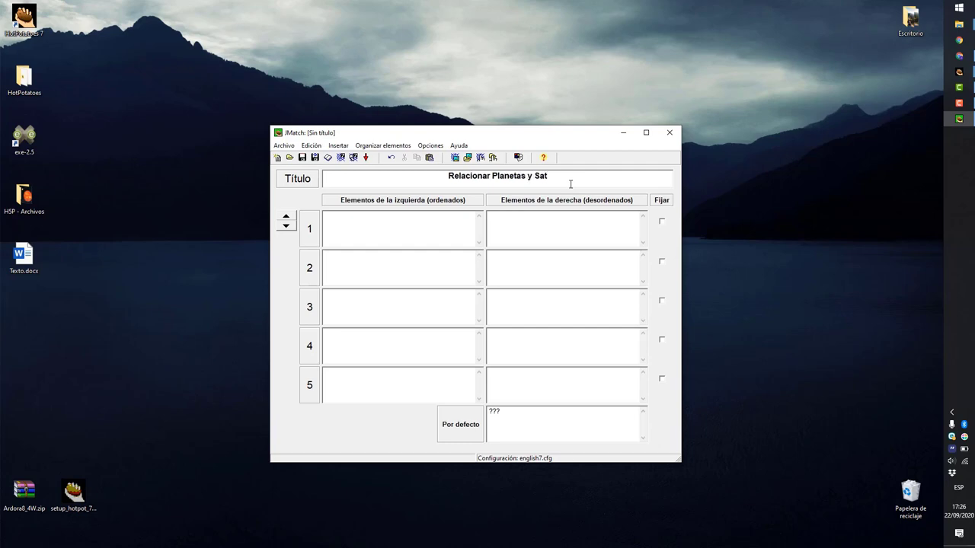
pyautogui.write('élites')
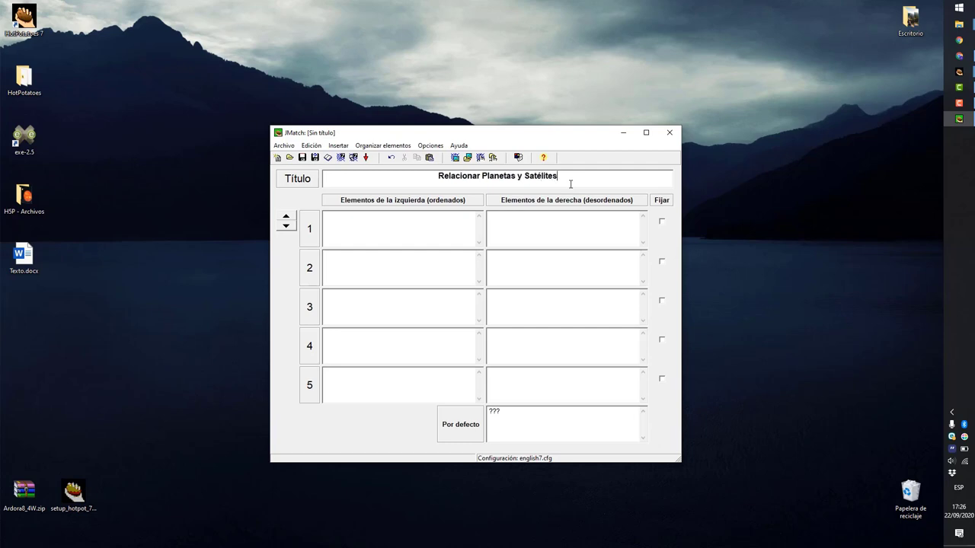
# - Enter Tierra, Marte, Saturno and Urano as ordered items 1 to 4, and pair Tierra with Luna
pyautogui.click(446, 230)
pyautogui.write('Tier')
pyautogui.click(521, 242)
pyautogui.write('Luna')
pyautogui.write('Marte')
pyautogui.click(408, 314)
pyautogui.write('Saturn')
pyautogui.write('Urano')
# - Pair Marte with Fobos, Saturno with Epimeteo and Urano with Ariel
pyautogui.click(559, 274)
pyautogui.write('Fobos')
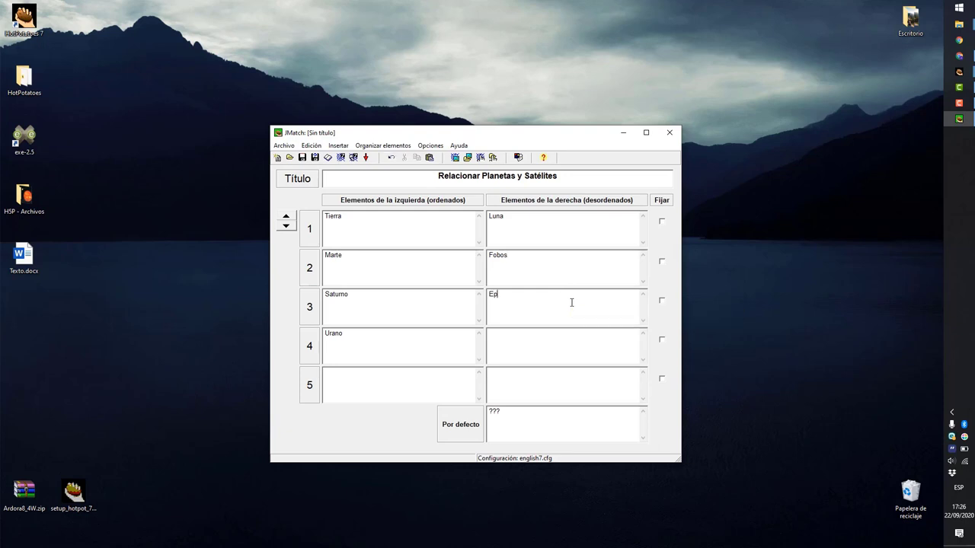
pyautogui.click(571, 302)
pyautogui.write('Epimeteo')
pyautogui.click(550, 349)
pyautogui.write('Ariel')
# - Save the matching project as Relacionar in the HotPotatoes folder
pyautogui.click(284, 145)
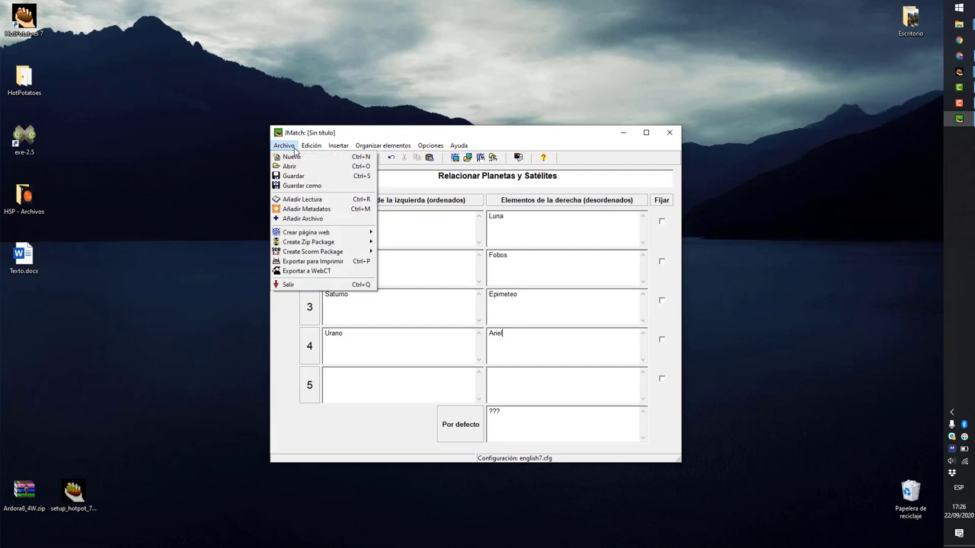
pyautogui.click(296, 186)
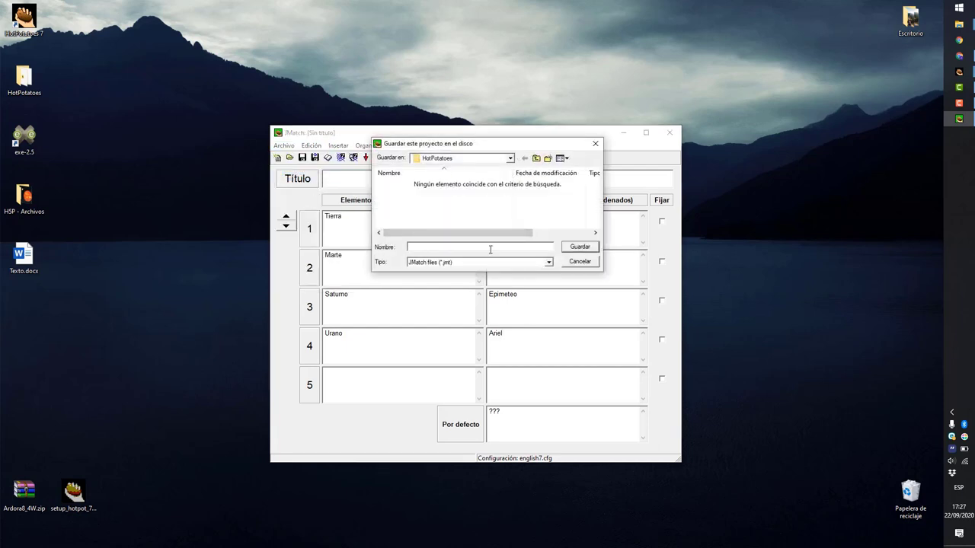
pyautogui.write('Relacionar')
pyautogui.click(576, 247)
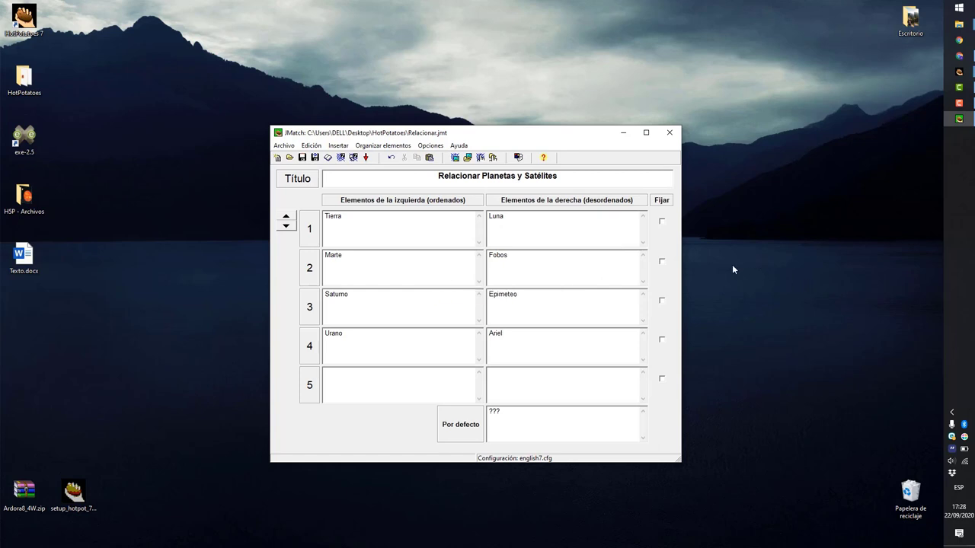
# - Replace the instructions in the matching exercise's output configuration with "Relaciona ambas columnas"
pyautogui.click(430, 145)
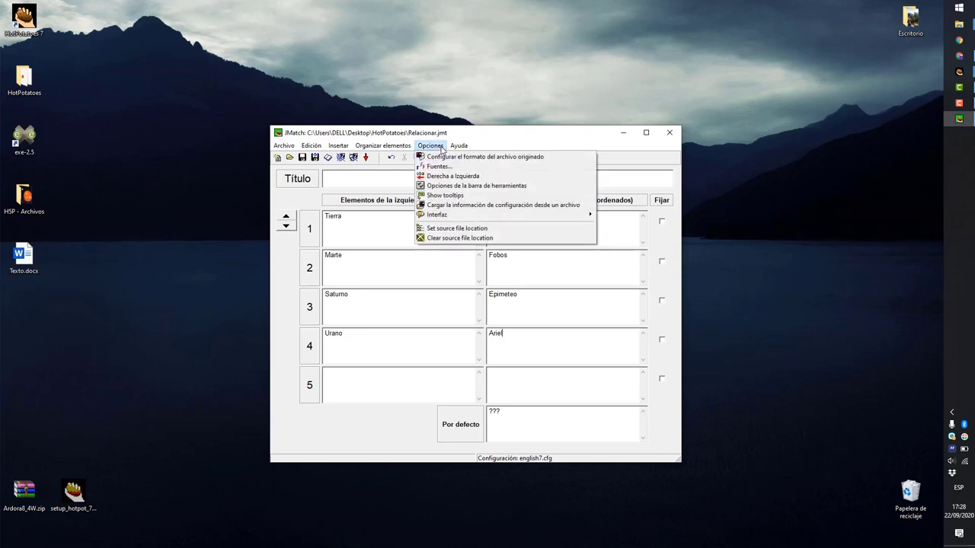
pyautogui.click(484, 156)
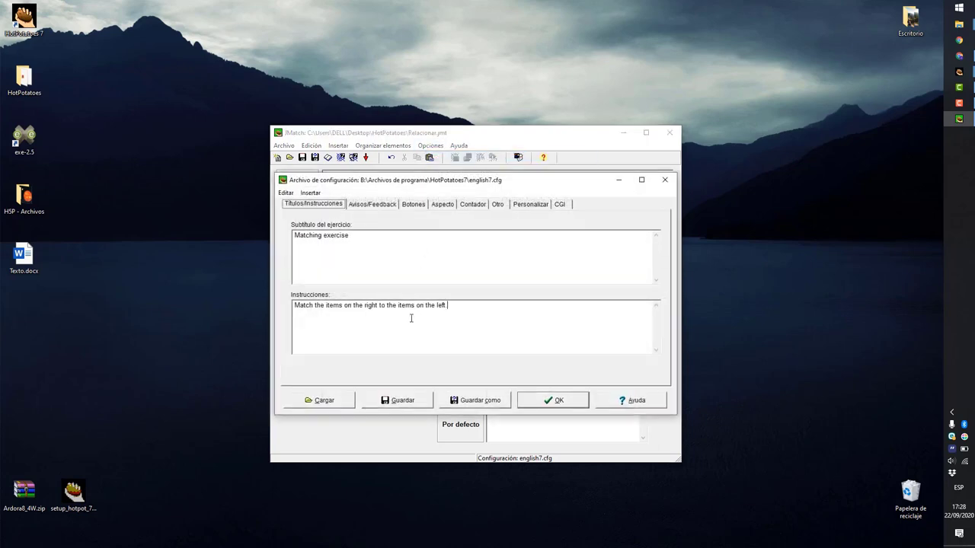
pyautogui.press('Tab')
pyautogui.write('Rela')
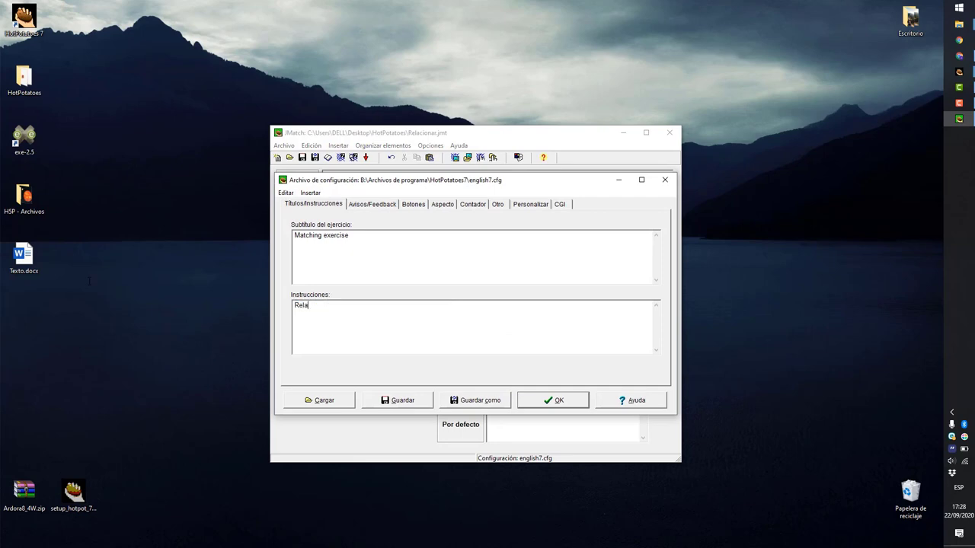
pyautogui.write('ciona ambas cl')
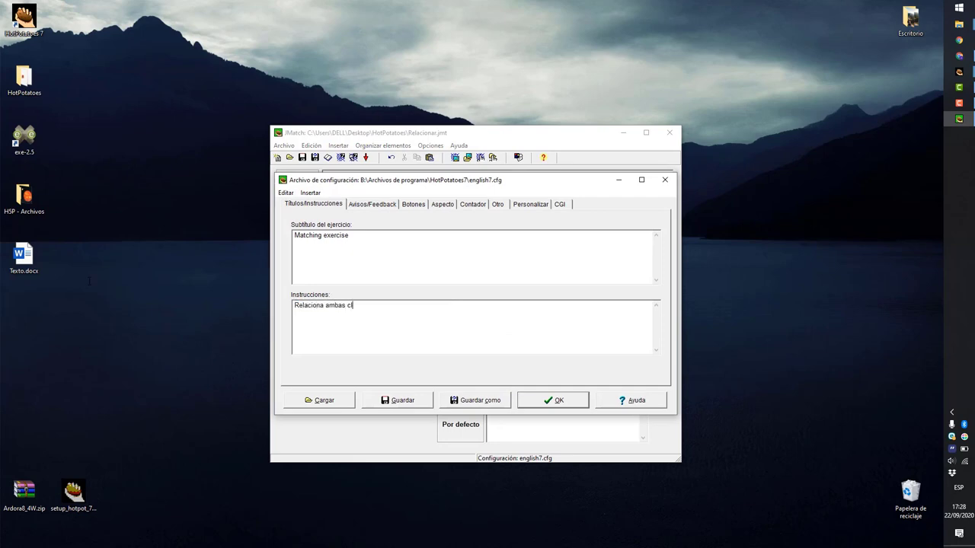
pyautogui.write('olumnas')
# - Examine the feedback, button, appearance, timer, other, custom and CGI settings of the matching exercise's output configuration
pyautogui.click(387, 210)
pyautogui.click(403, 210)
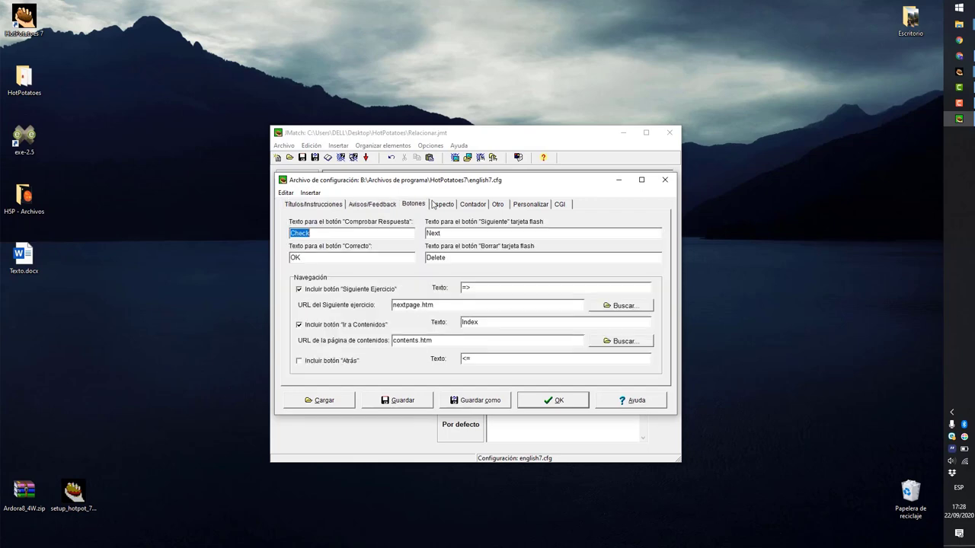
pyautogui.click(441, 206)
pyautogui.click(478, 205)
pyautogui.click(498, 206)
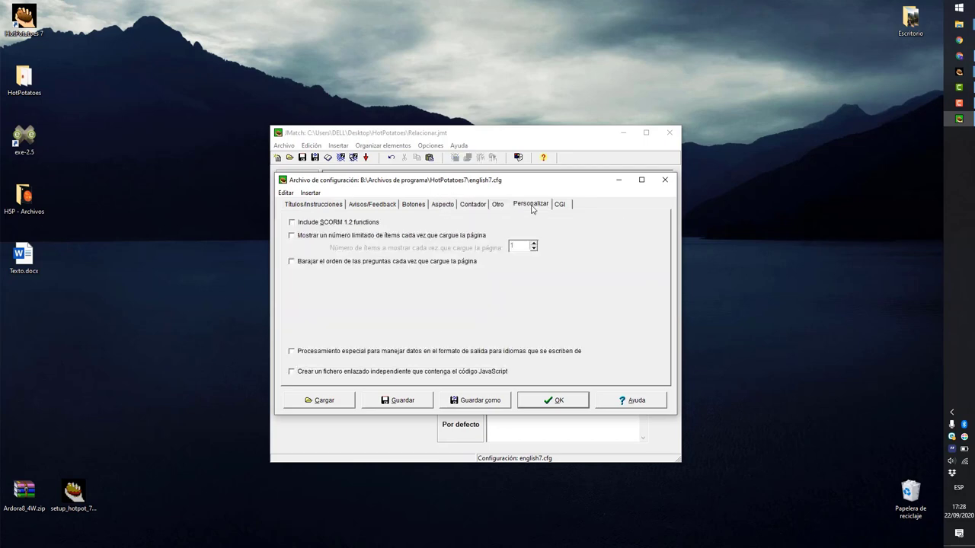
pyautogui.click(530, 206)
pyautogui.click(560, 206)
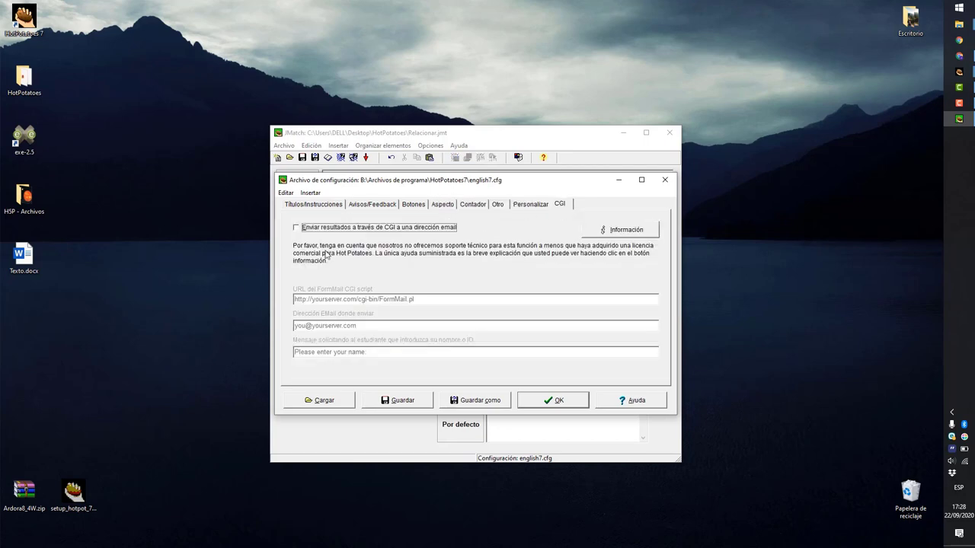
# - Accept the output configuration and save the matching project
pyautogui.click(574, 401)
pyautogui.click(286, 147)
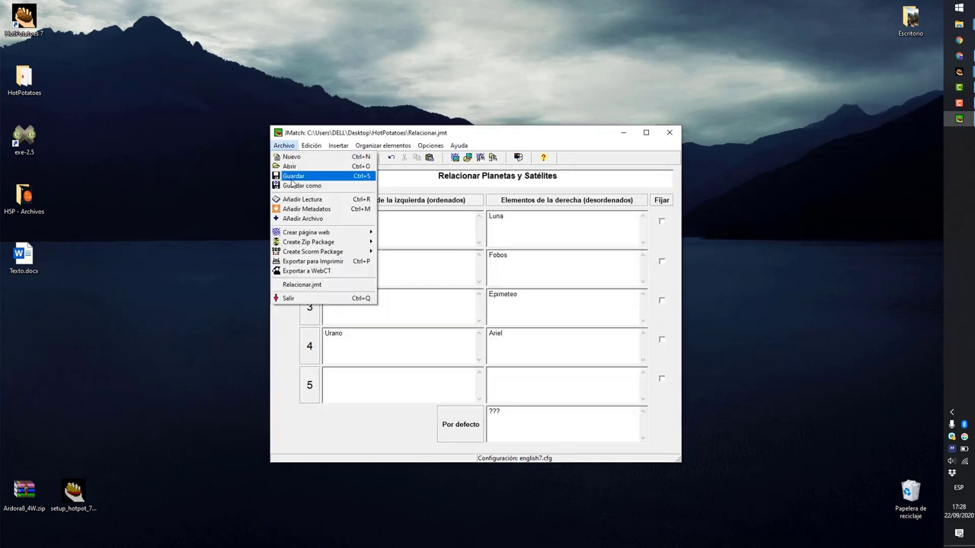
pyautogui.click(291, 173)
# - Export the matching exercise as a standard SCORM 1.2 package named Ejercicio3 in the HotPotatoes folder, without opening the zip file
pyautogui.click(284, 145)
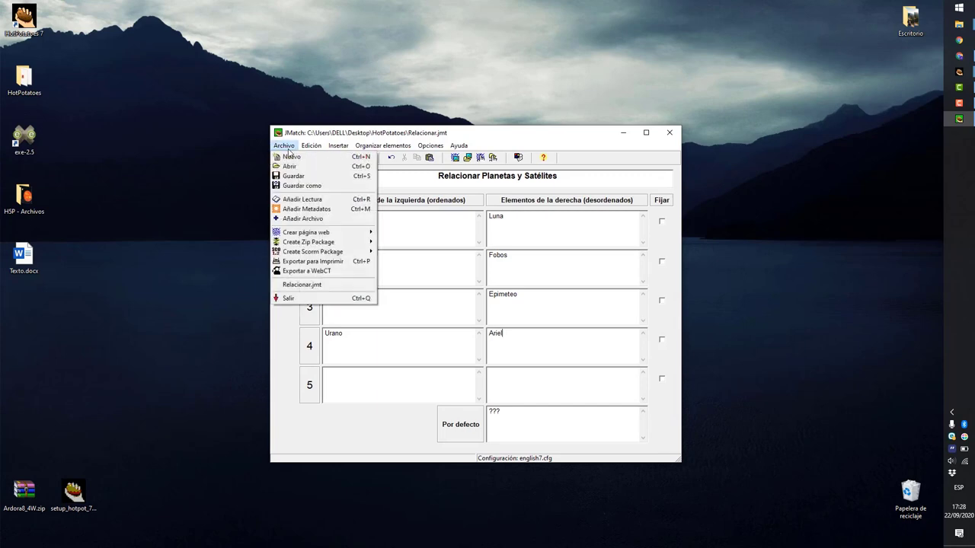
pyautogui.moveTo(306, 255)
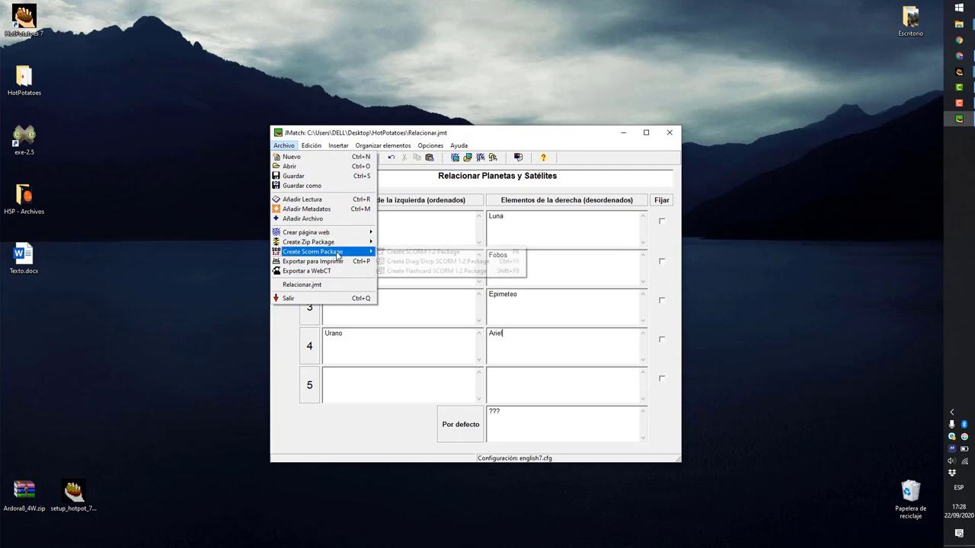
pyautogui.click(429, 254)
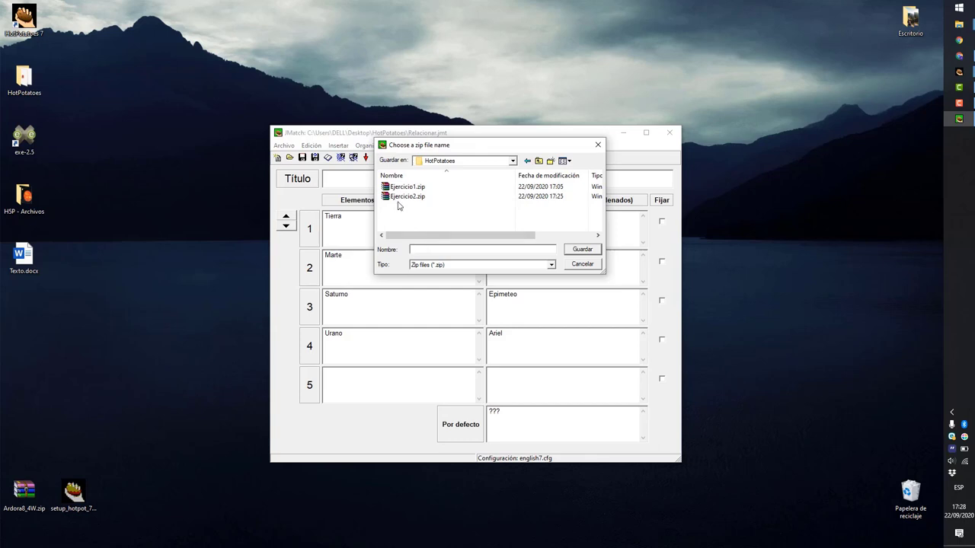
pyautogui.click(403, 196)
pyautogui.press('Return')
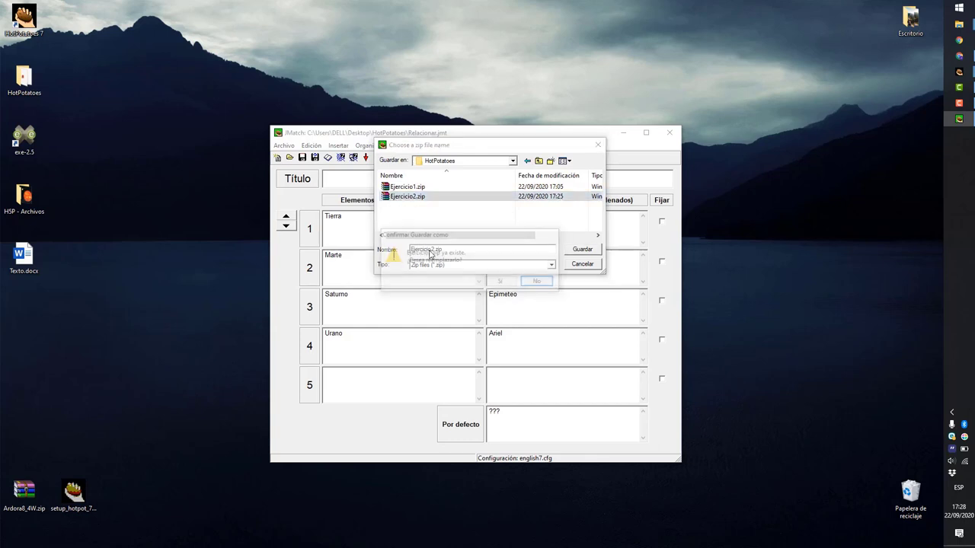
pyautogui.click(537, 281)
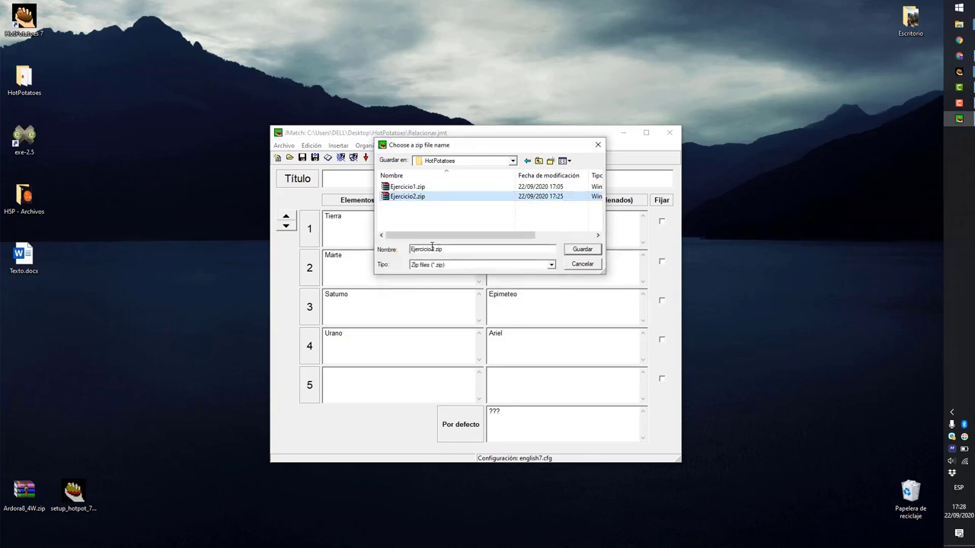
pyautogui.click(434, 249)
pyautogui.press('BackSpace')
pyautogui.write('3')
pyautogui.click(577, 251)
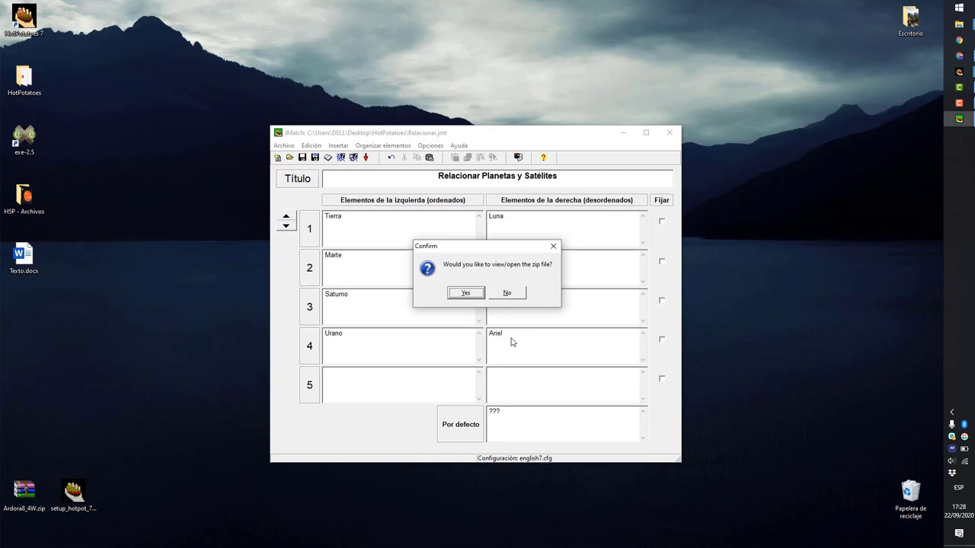
pyautogui.press('Tab')
pyautogui.press('Return')
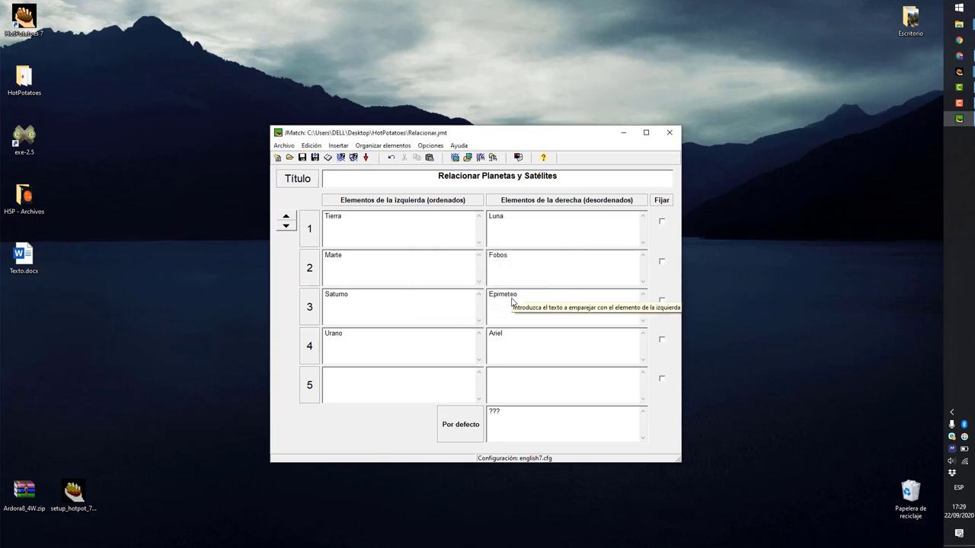